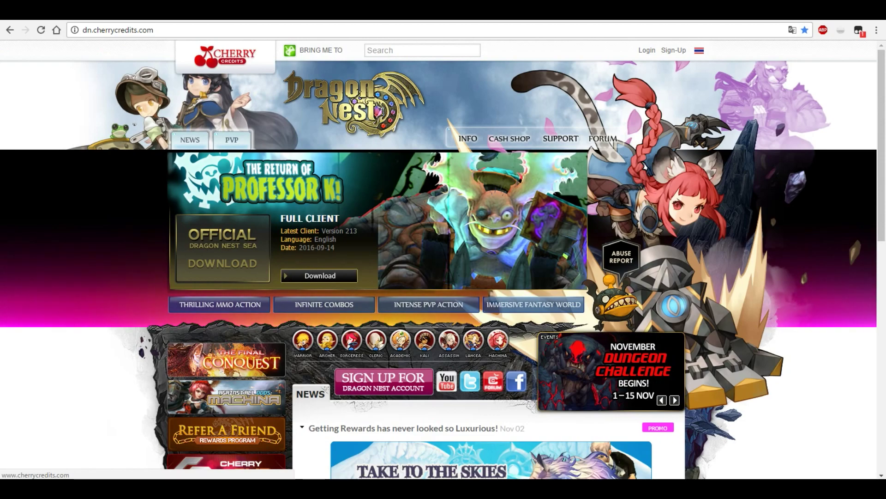
- Start the Dragon Nest sign-up, answer No to an existing Cherry Account, and reach the registration page
{"action": "key", "text": "alt+Tab"}
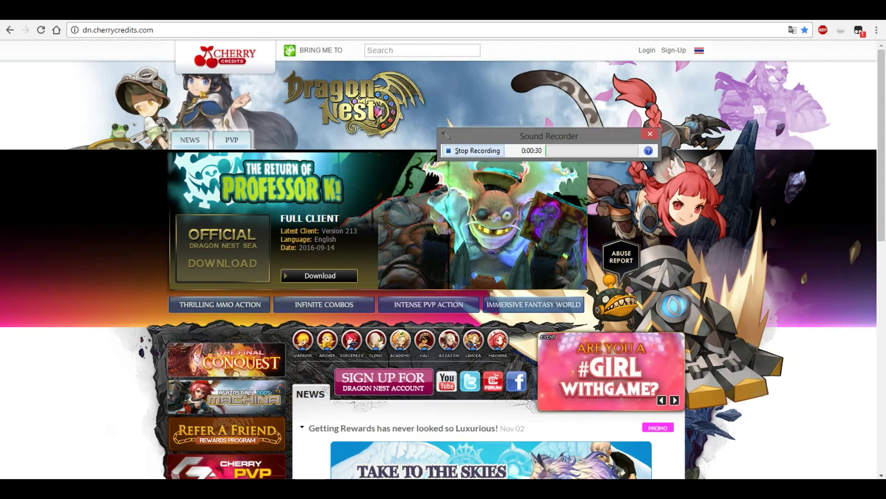
{"action": "key", "text": "alt+Tab"}
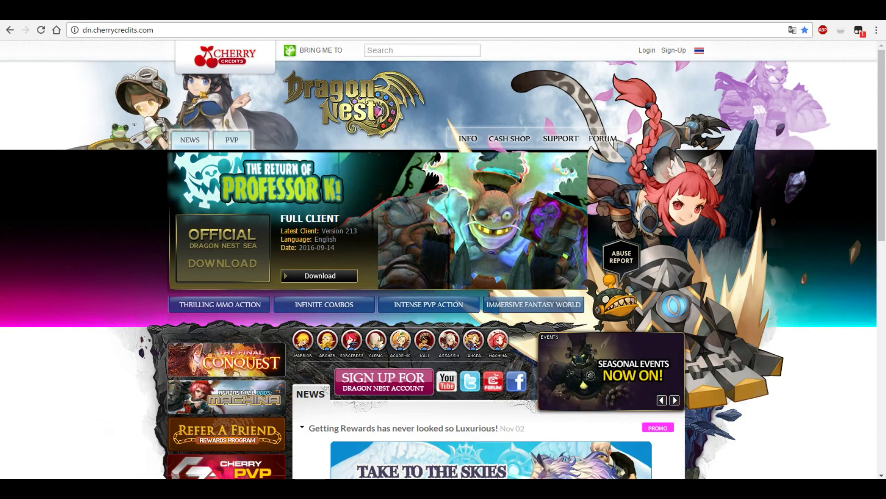
{"action": "key", "text": "ctrl+l"}
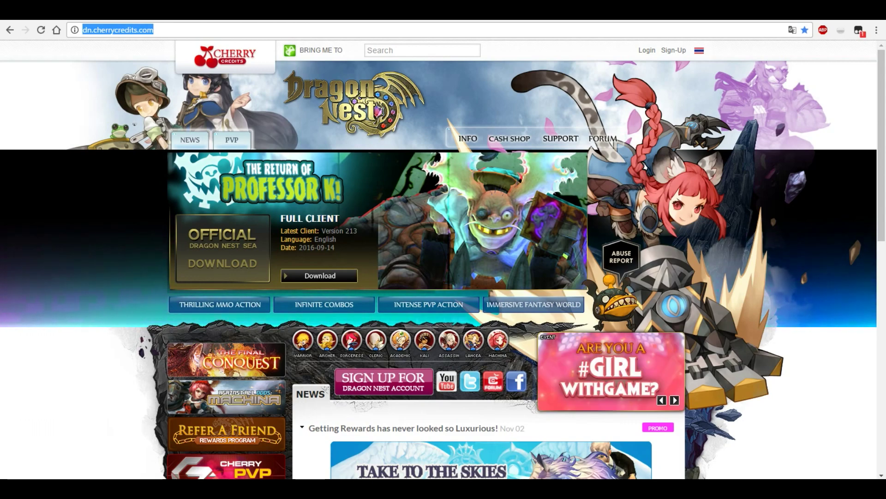
{"action": "left_click", "coordinate": [383, 402]}
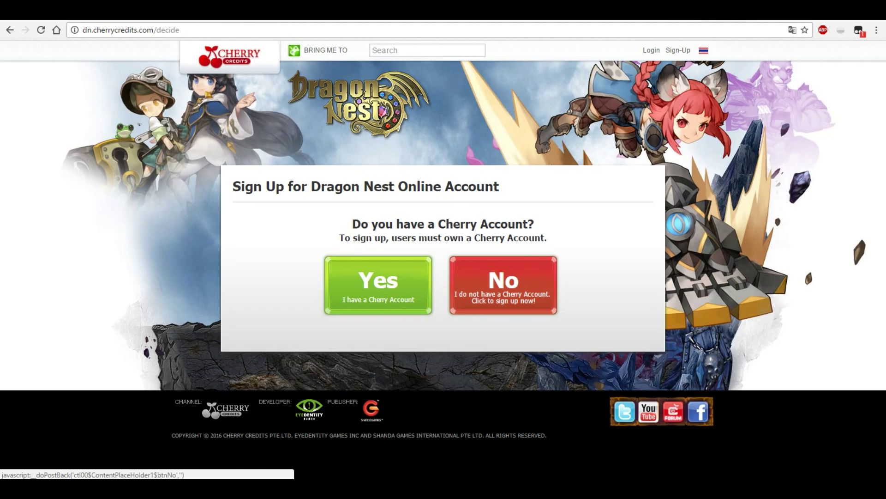
{"action": "left_click", "coordinate": [503, 285]}
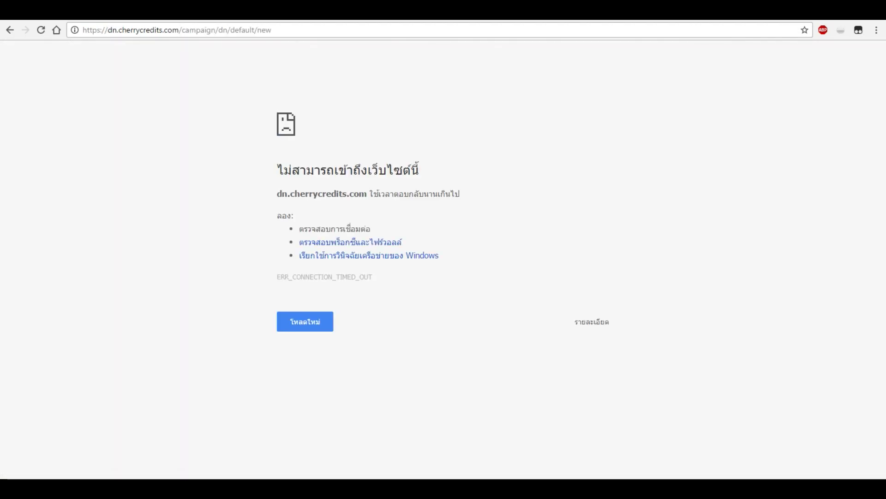
{"action": "key", "text": "alt+Left"}
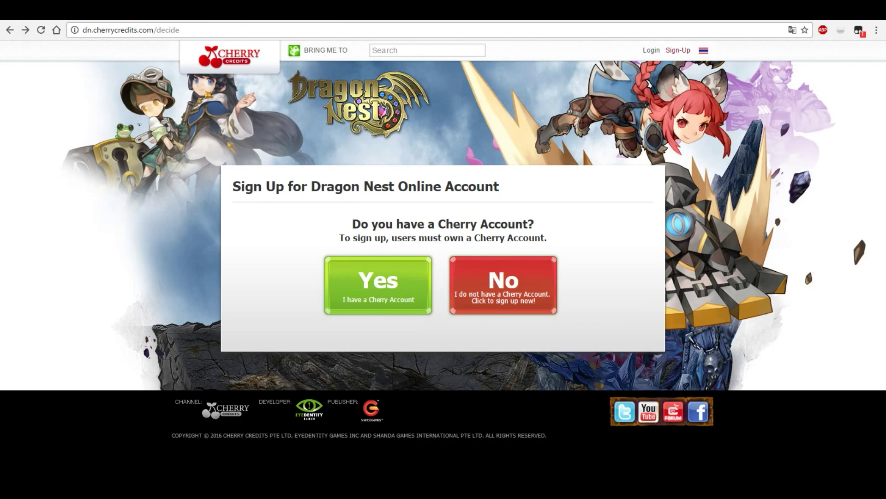
{"action": "left_click", "coordinate": [678, 50]}
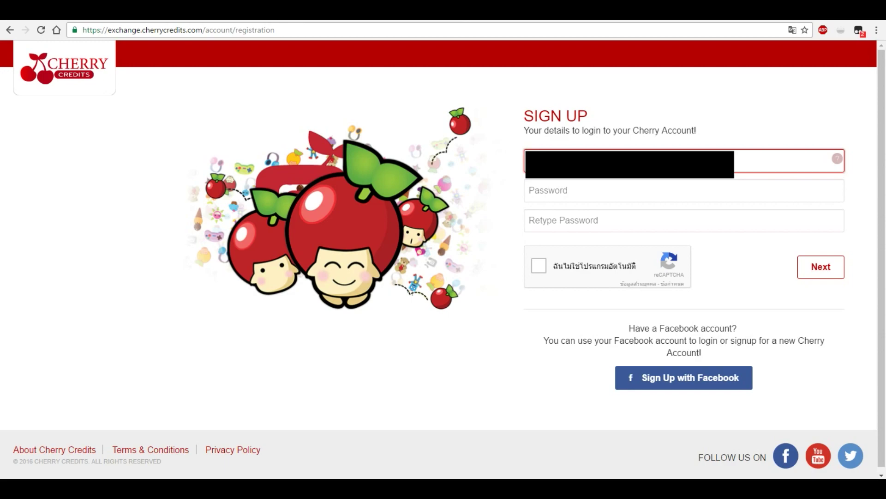
- Enter the account password in Password and Retype Password, then tick the reCAPTCHA checkbox
{"action": "left_click", "coordinate": [600, 190]}
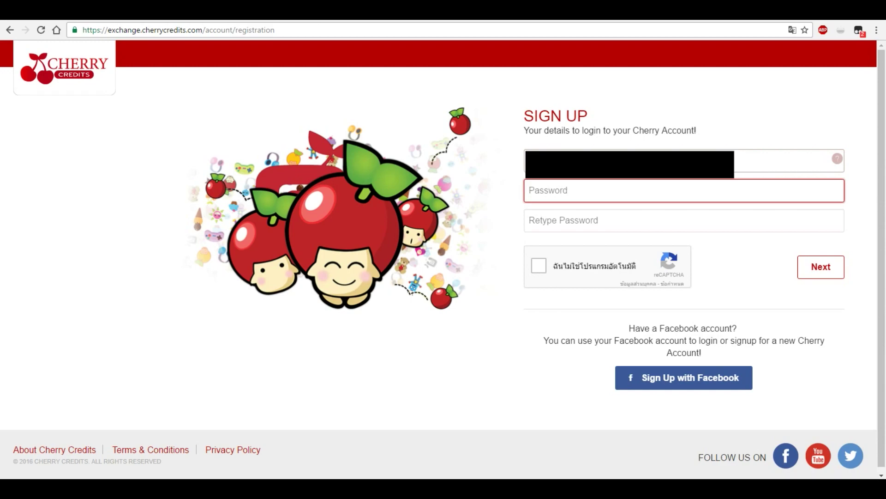
{"action": "left_click", "coordinate": [785, 160]}
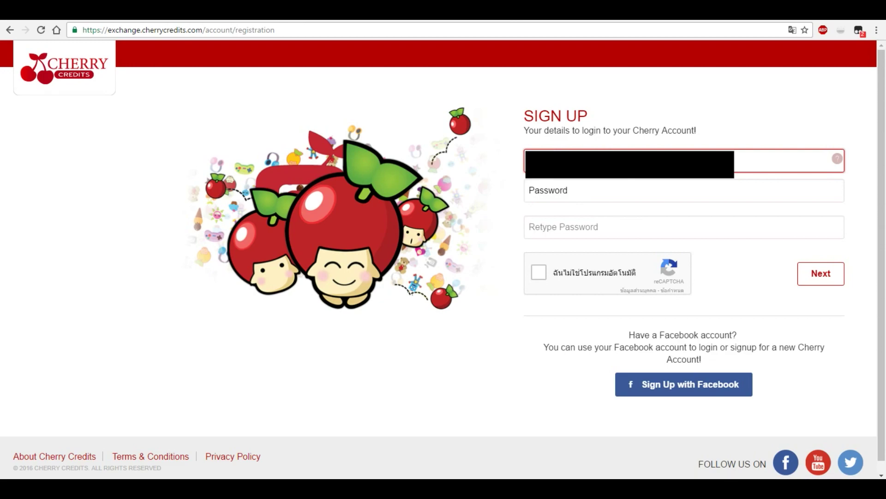
{"action": "left_click", "coordinate": [683, 190]}
{"action": "type", "text": "••••••••••"}
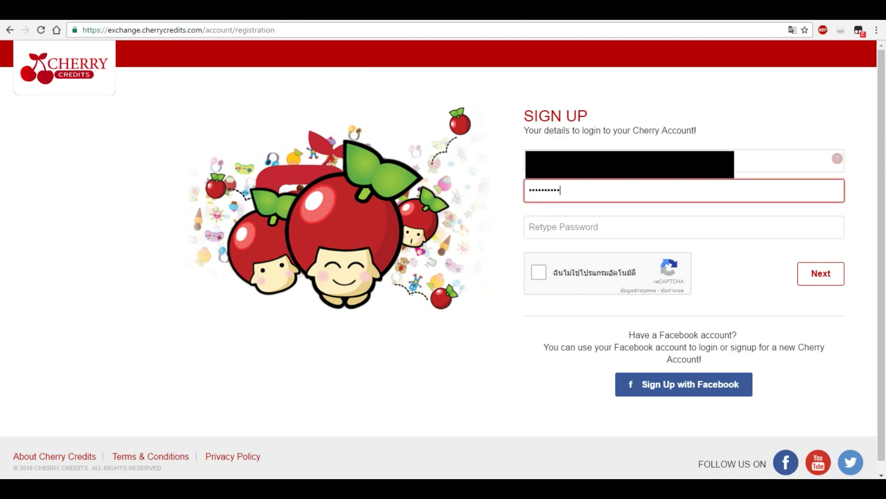
{"action": "left_click", "coordinate": [683, 227]}
{"action": "type", "text": "••••••••••"}
{"action": "left_click", "coordinate": [539, 272]}
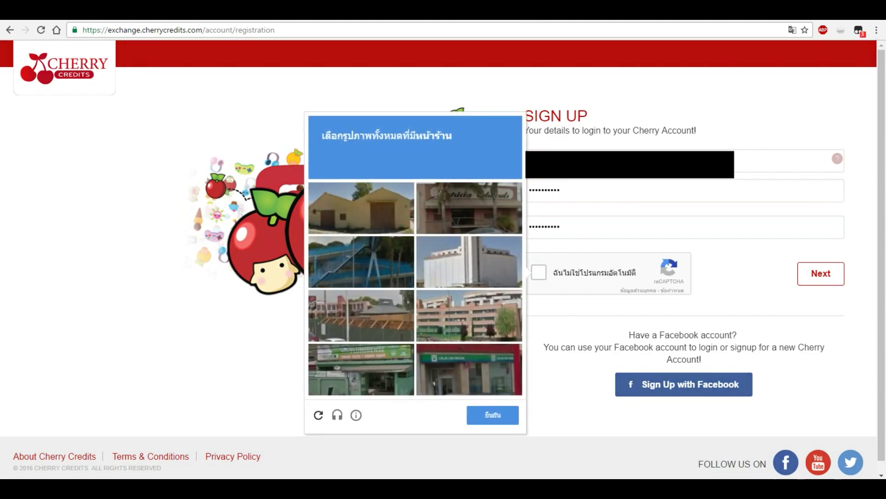
- Select the three storefront tiles, verify the reCAPTCHA, and submit the sign-up details
{"action": "left_click", "coordinate": [469, 207]}
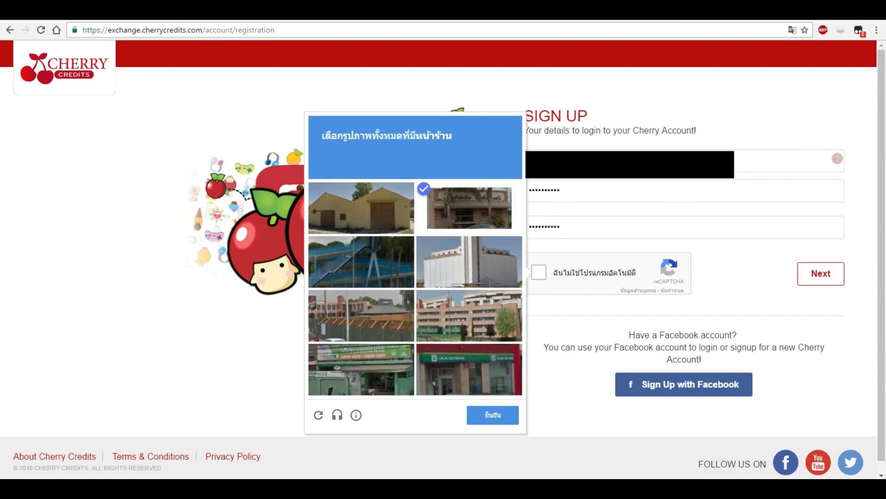
{"action": "left_click", "coordinate": [361, 369]}
{"action": "left_click", "coordinate": [469, 370]}
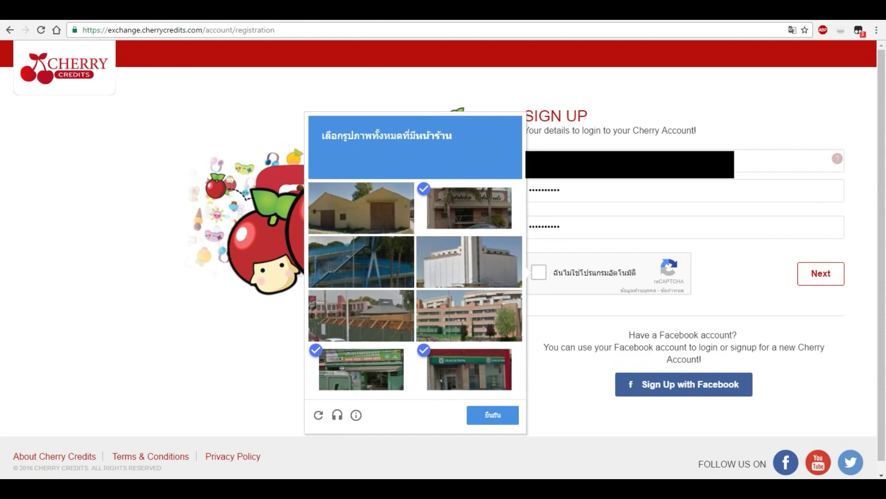
{"action": "left_click", "coordinate": [492, 415]}
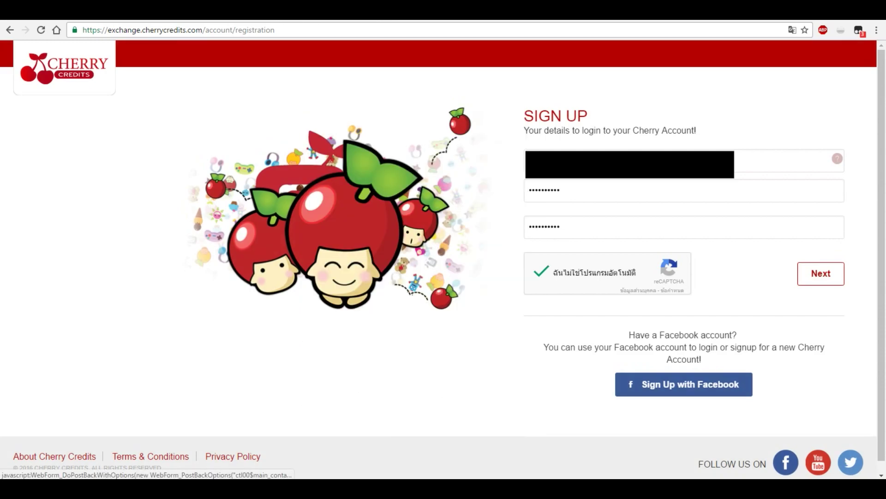
{"action": "left_click", "coordinate": [821, 274]}
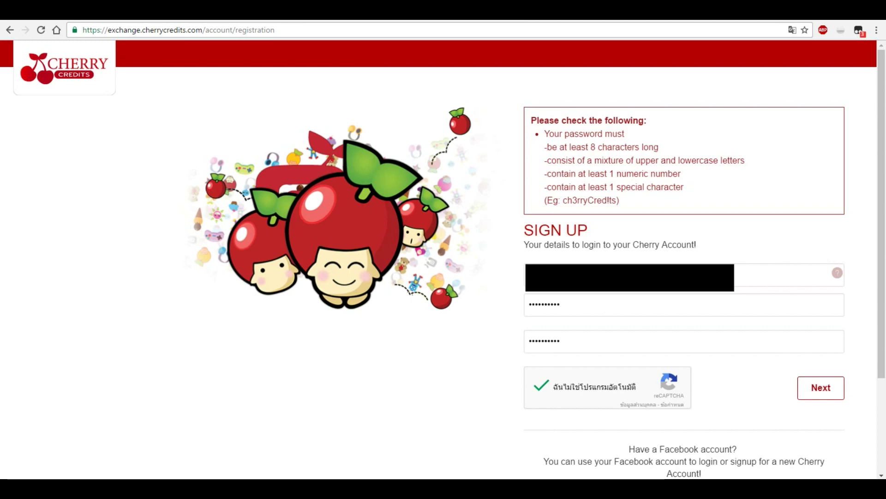
- In Notepad beside the form, draft a password with an uppercase letter, digit and special character
{"action": "right_click", "coordinate": [310, 489]}
{"action": "key", "text": "Escape"}
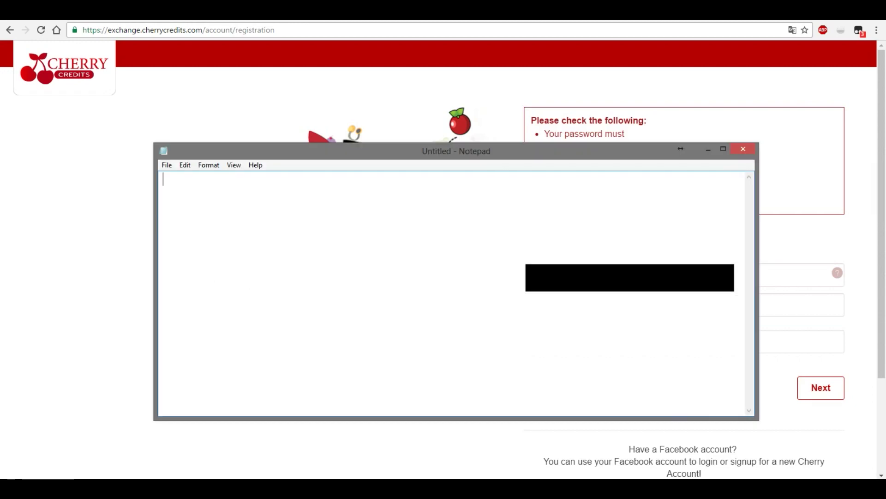
{"action": "left_click_drag", "start_coordinate": [681, 146], "coordinate": [314, 126]}
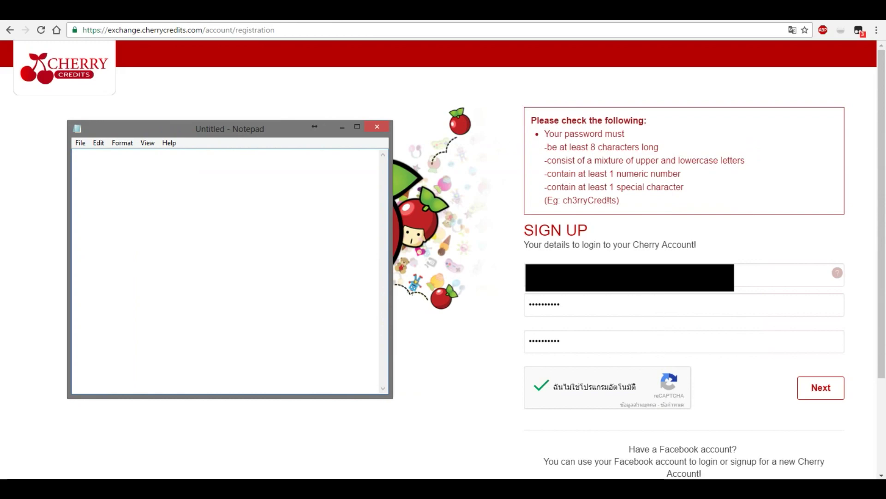
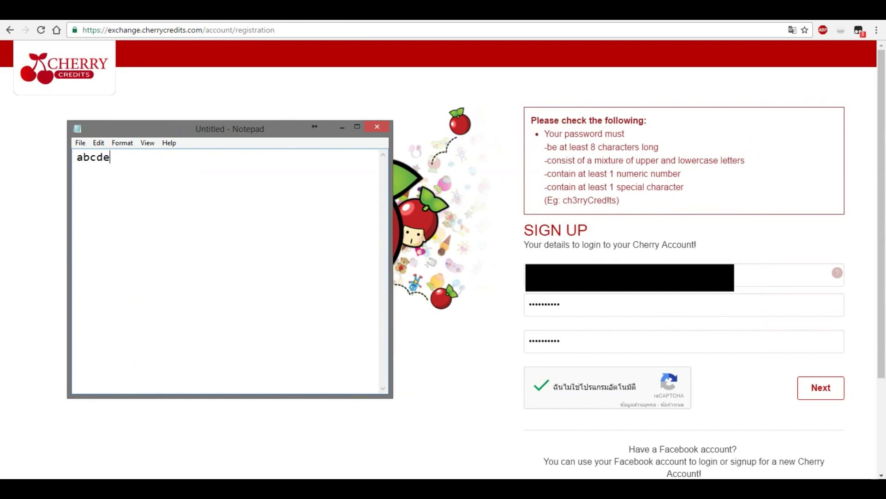
{"action": "key", "text": "shift+Left"}
{"action": "key", "text": "shift+Left"}
{"action": "key", "text": "shift+Left"}
{"action": "key", "text": "shift+Left"}
{"action": "key", "text": "shift+Right"}
{"action": "key", "text": "shift+Right"}
{"action": "key", "text": "shift+Right"}
{"action": "key", "text": "Left"}
{"action": "key", "text": "Left"}
{"action": "key", "text": "Left"}
{"action": "key", "text": "Left"}
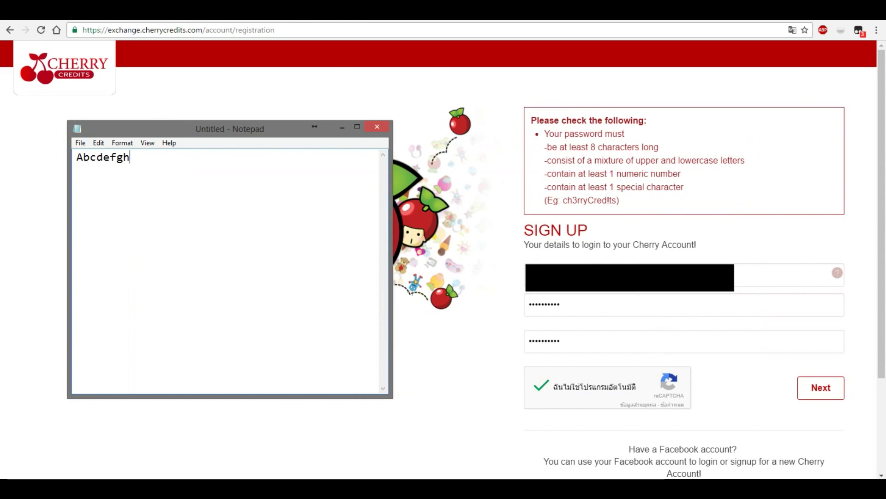
- Check the draft against the example password in the rules box and finalize it
{"action": "left_click_drag", "start_coordinate": [563, 200], "coordinate": [616, 200]}
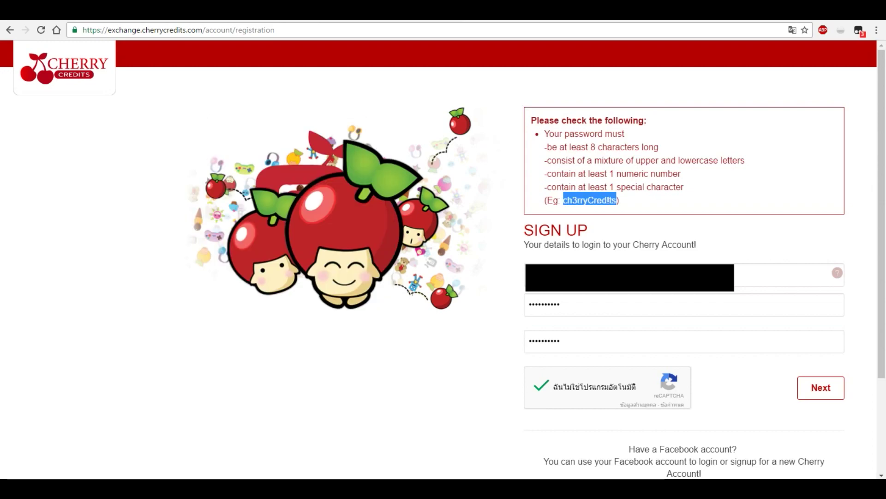
{"action": "left_click_drag", "start_coordinate": [568, 200], "coordinate": [608, 200]}
{"action": "key", "text": "alt+Tab"}
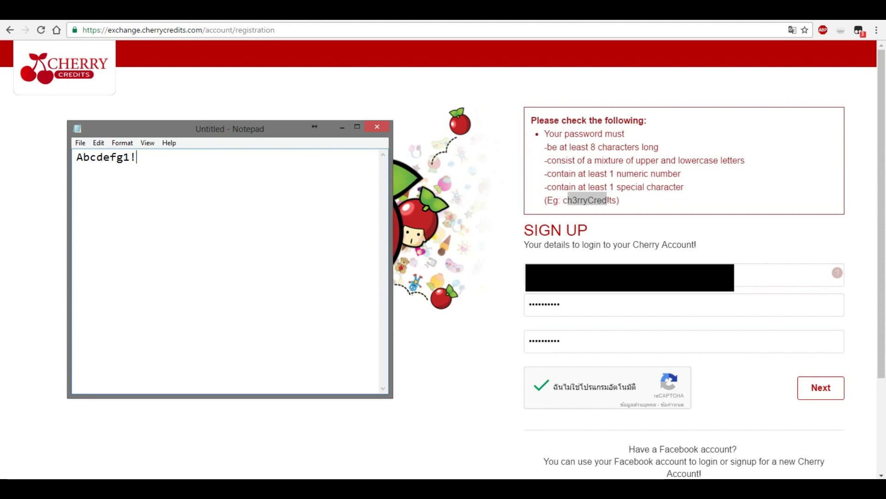
{"action": "key", "text": "ctrl+a"}
{"action": "key", "text": "Right"}
{"action": "key", "text": "ctrl+a"}
{"action": "key", "text": "Right"}
{"action": "type", "text": "%"}
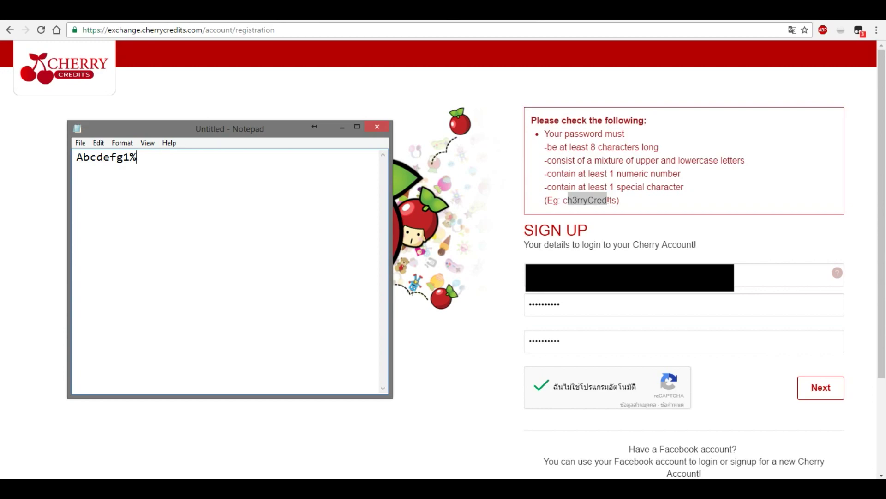
{"action": "key", "text": "BackSpace"}
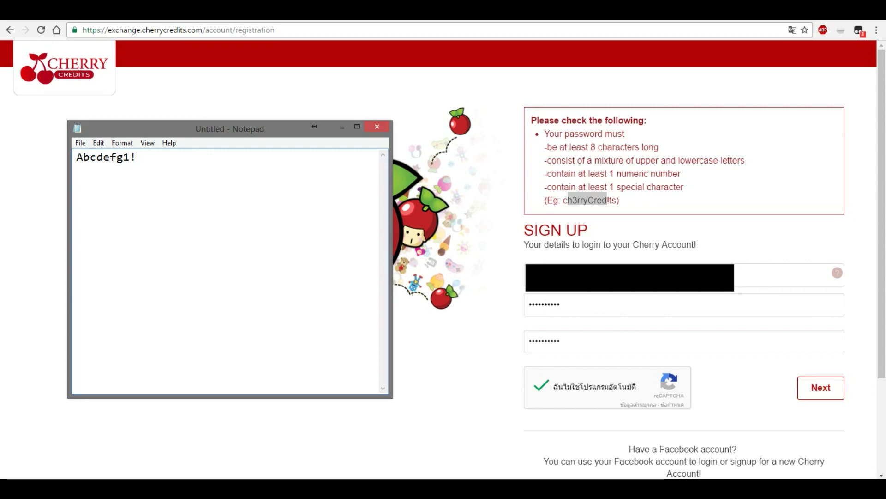
- Copy the finished password and paste it into both Password and Retype Password fields
{"action": "key", "text": "ctrl+a"}
{"action": "key", "text": "ctrl+a"}
{"action": "key", "text": "alt+Tab"}
{"action": "key", "text": "ctrl+v"}
{"action": "left_click", "coordinate": [560, 341]}
{"action": "key", "text": "ctrl+a"}
{"action": "key", "text": "ctrl+v"}
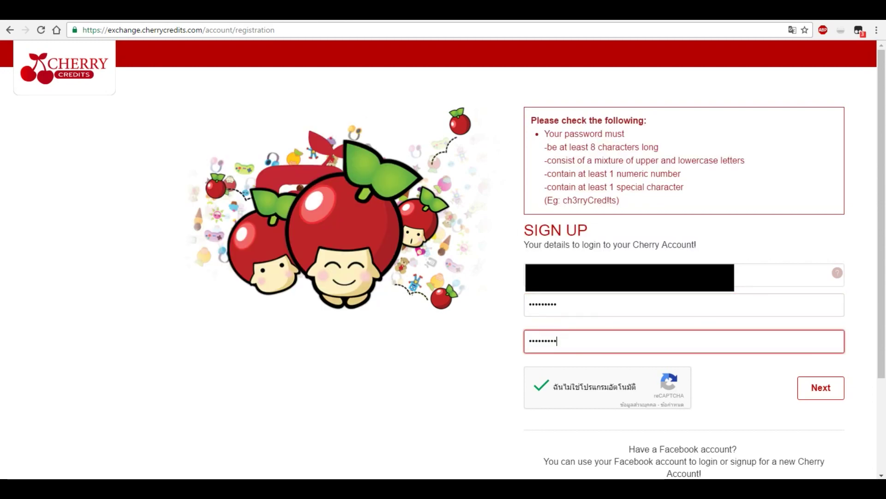
- Submit the corrected details, then set birth day 05, birth year 1990 and one PIN digit
{"action": "left_click", "coordinate": [821, 388]}
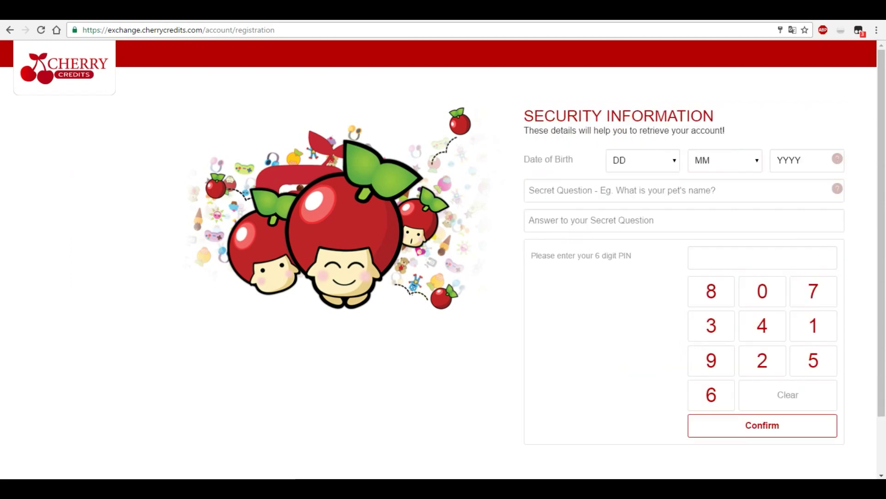
{"action": "scroll", "coordinate": [443, 259], "scroll_direction": "down", "scroll_amount": 2}
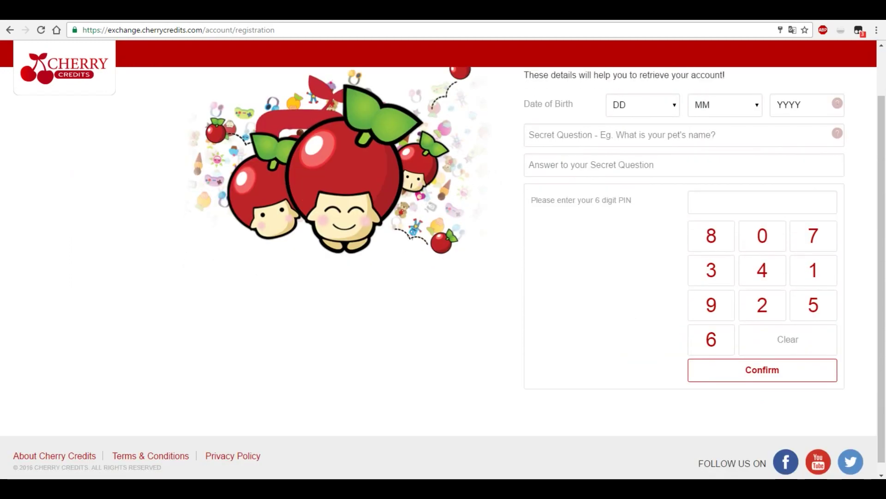
{"action": "scroll", "coordinate": [443, 259], "scroll_direction": "up", "scroll_amount": 2}
{"action": "left_click", "coordinate": [643, 160]}
{"action": "left_click", "coordinate": [638, 234]}
{"action": "left_click", "coordinate": [711, 291]}
{"action": "left_click", "coordinate": [807, 160]}
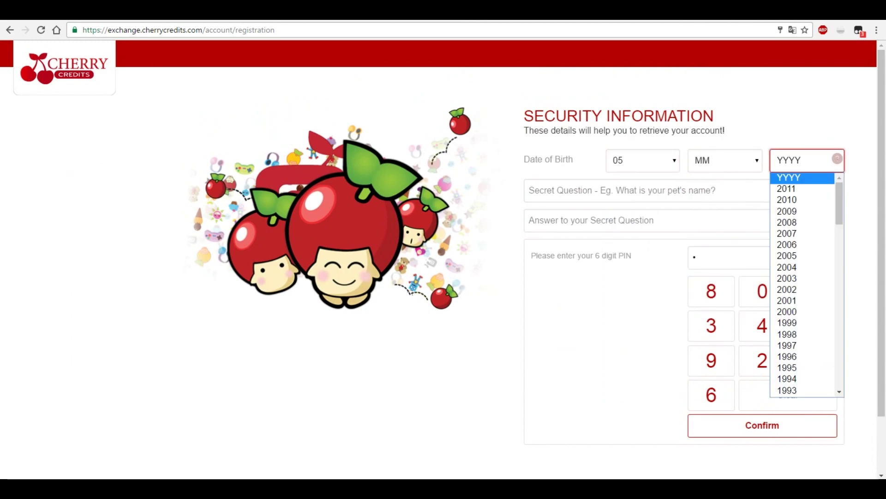
{"action": "type", "text": "1999"}
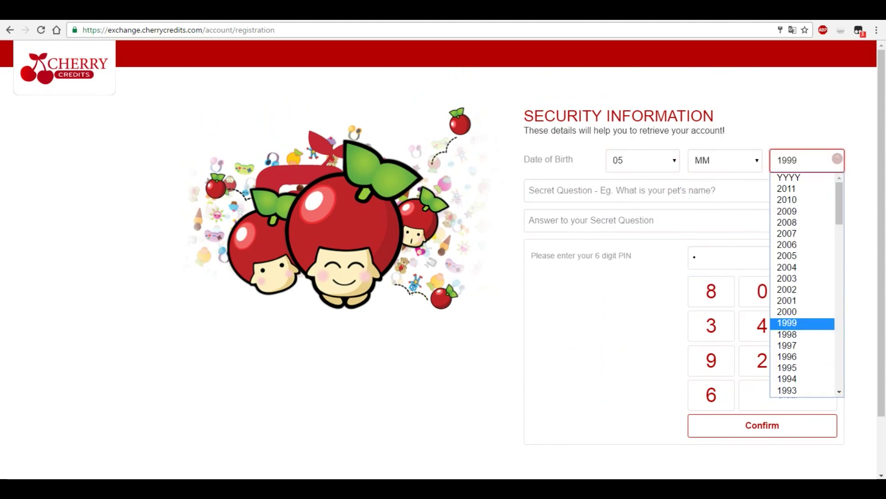
{"action": "type", "text": "1969"}
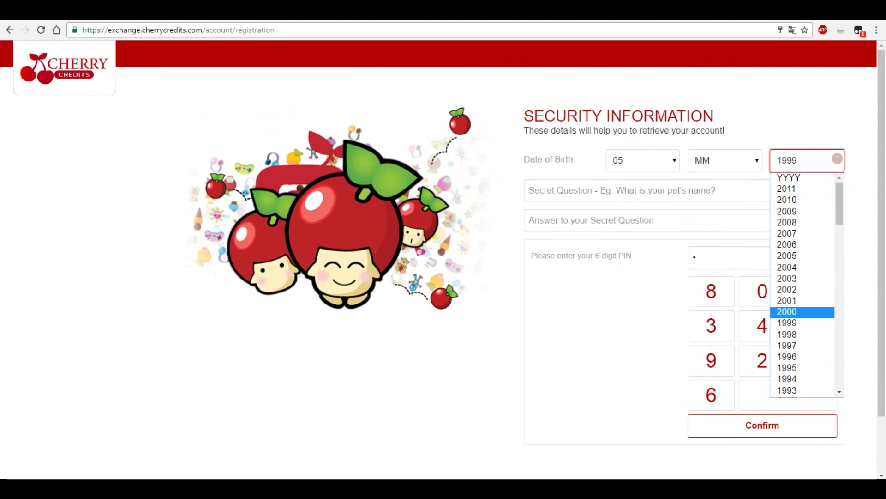
{"action": "key", "text": "Return"}
{"action": "key", "text": "alt+Down"}
{"action": "type", "text": "20051990"}
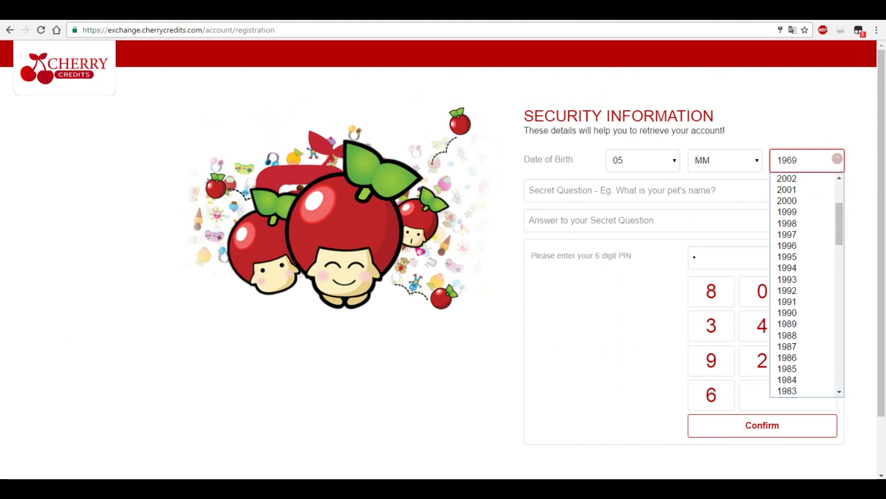
{"action": "key", "text": "Return"}
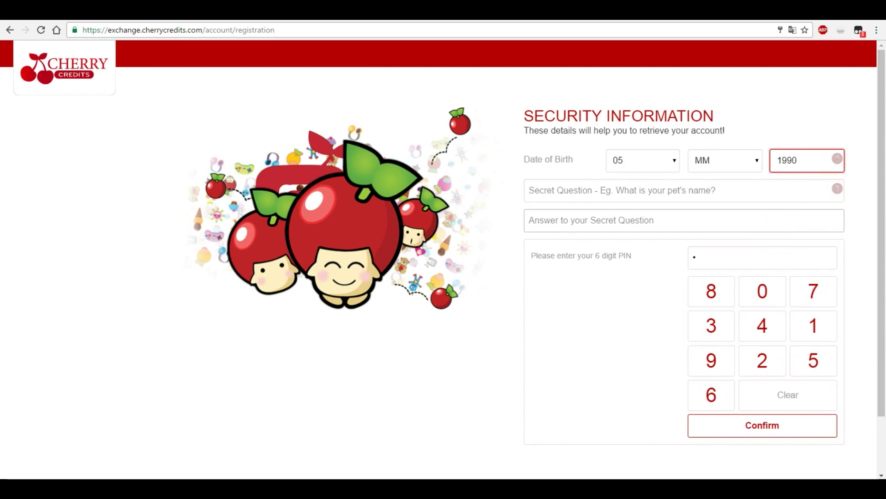
- Enter the secret question 'What game you like to play?' and type its hidden answer
{"action": "left_click", "coordinate": [530, 190]}
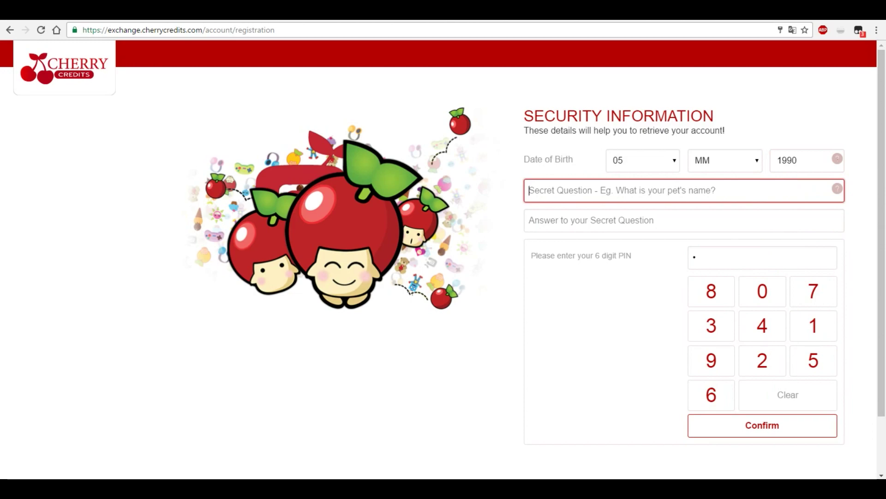
{"action": "type", "text": "What game "}
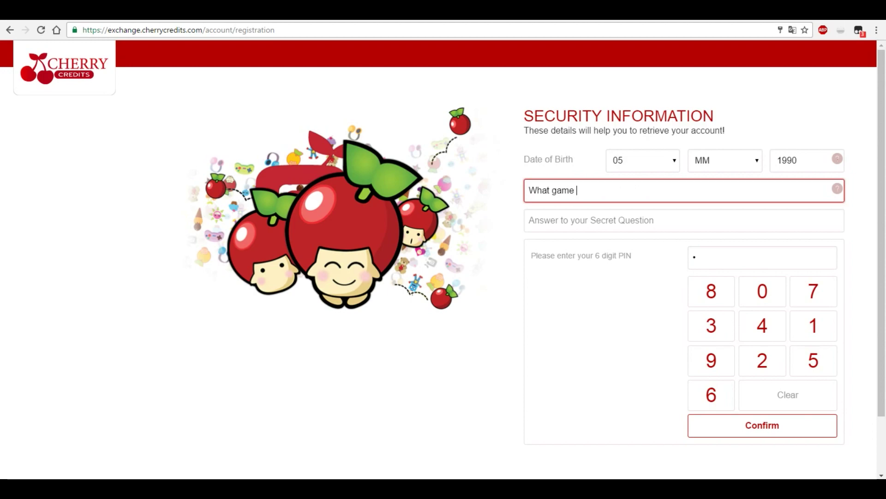
{"action": "type", "text": "you like to play?"}
{"action": "left_click", "coordinate": [683, 220]}
{"action": "type", "text": "•••••••••••"}
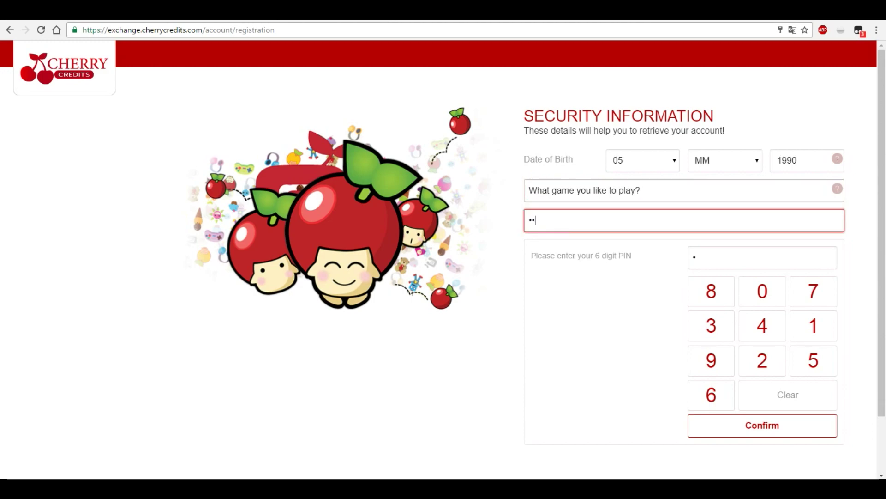
{"action": "key", "text": "ctrl+a"}
{"action": "type", "text": "••••••••••"}
{"action": "key", "text": "ctrl+a"}
{"action": "type", "text": "••••••••••"}
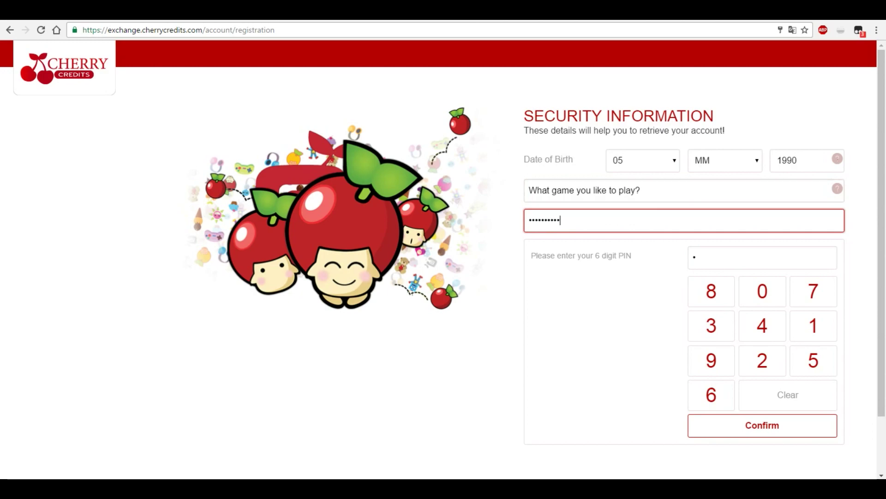
{"action": "key", "text": "Tab"}
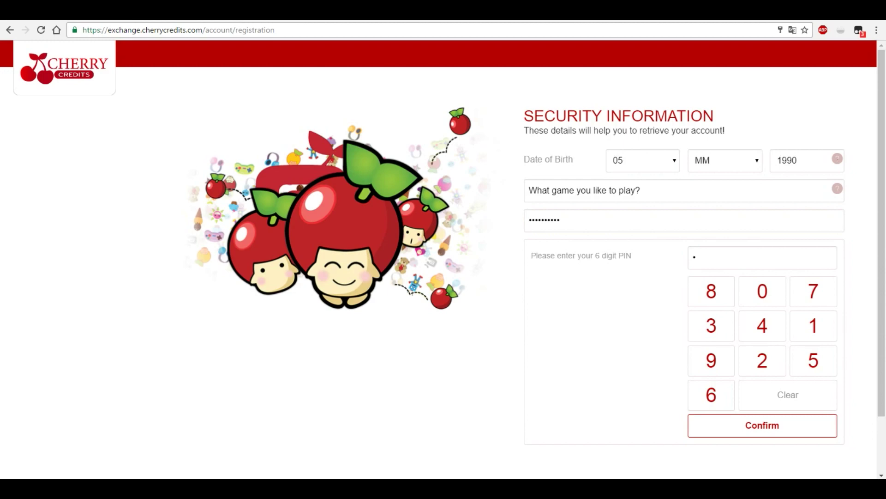
- Enter the remaining digits of the six-digit PIN on the keypad
{"action": "left_click", "coordinate": [763, 291]}
{"action": "left_click", "coordinate": [788, 395]}
{"action": "left_click", "coordinate": [762, 291]}
{"action": "left_click", "coordinate": [813, 325]}
{"action": "left_click", "coordinate": [762, 360]}
{"action": "left_click", "coordinate": [711, 326]}
{"action": "left_click", "coordinate": [762, 326]}
{"action": "left_click", "coordinate": [813, 360]}
{"action": "left_click", "coordinate": [712, 395]}
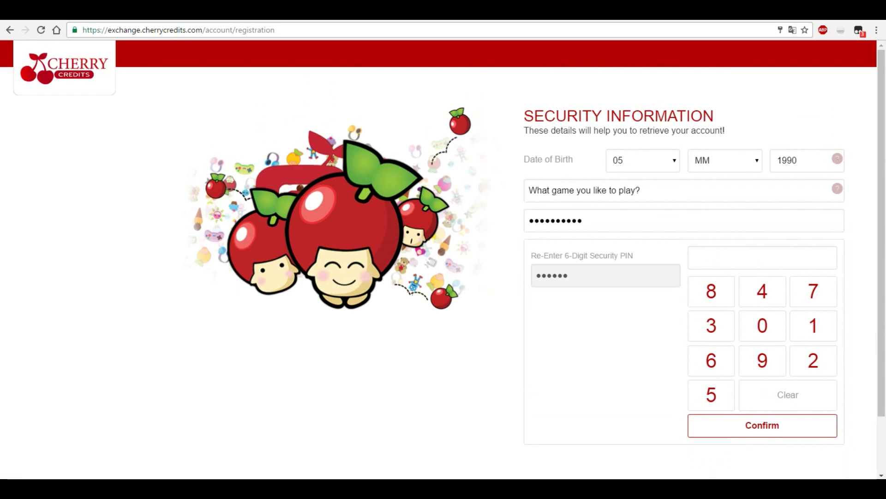
- Re-enter the PIN to confirm it and submit the security information
{"action": "left_click", "coordinate": [762, 326]}
{"action": "left_click", "coordinate": [813, 326]}
{"action": "left_click", "coordinate": [814, 360]}
{"action": "left_click", "coordinate": [711, 326]}
{"action": "left_click", "coordinate": [763, 291]}
{"action": "left_click", "coordinate": [711, 395]}
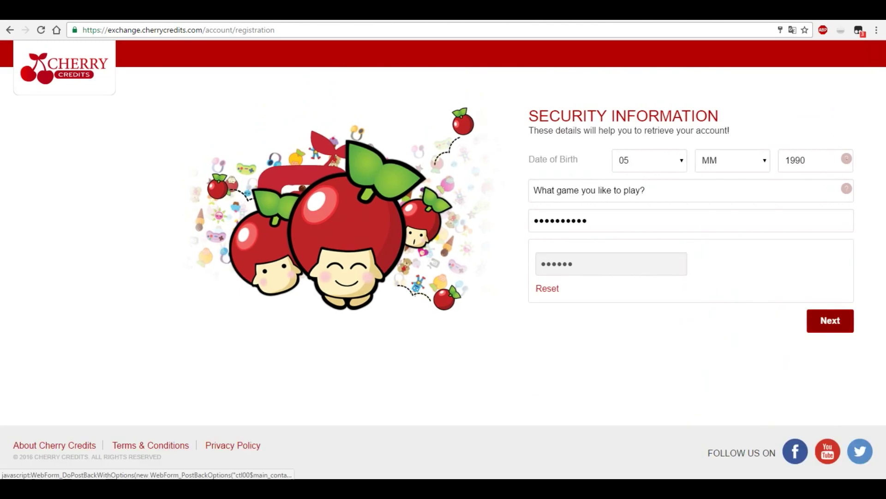
{"action": "left_click", "coordinate": [830, 320]}
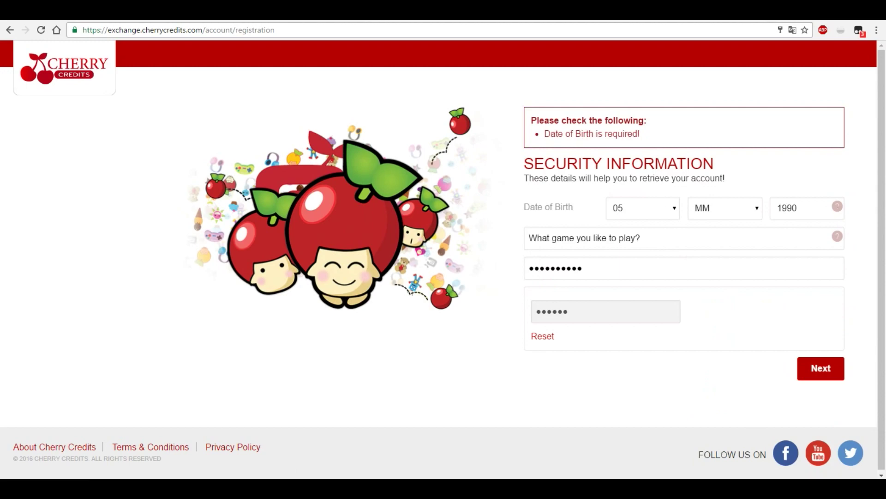
- Set the birth month to May and submit the security details again
{"action": "left_click", "coordinate": [724, 208]}
{"action": "left_click", "coordinate": [707, 282]}
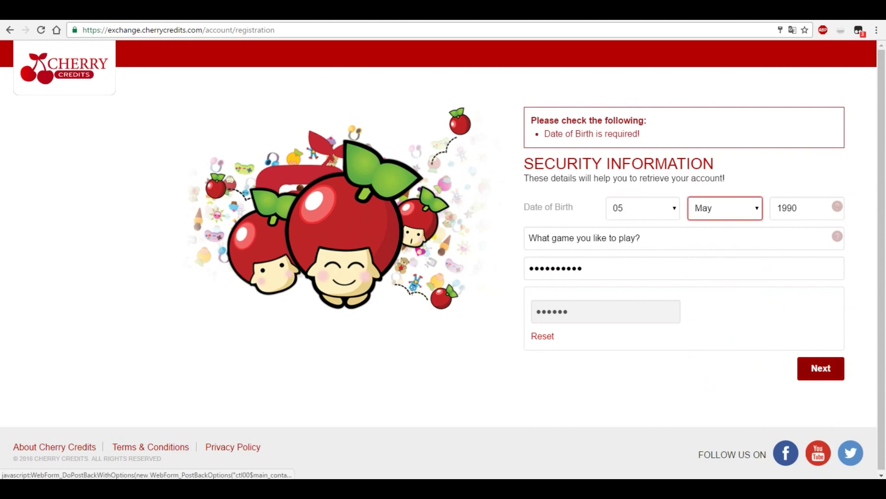
{"action": "left_click", "coordinate": [821, 368]}
{"action": "left_click", "coordinate": [684, 161]}
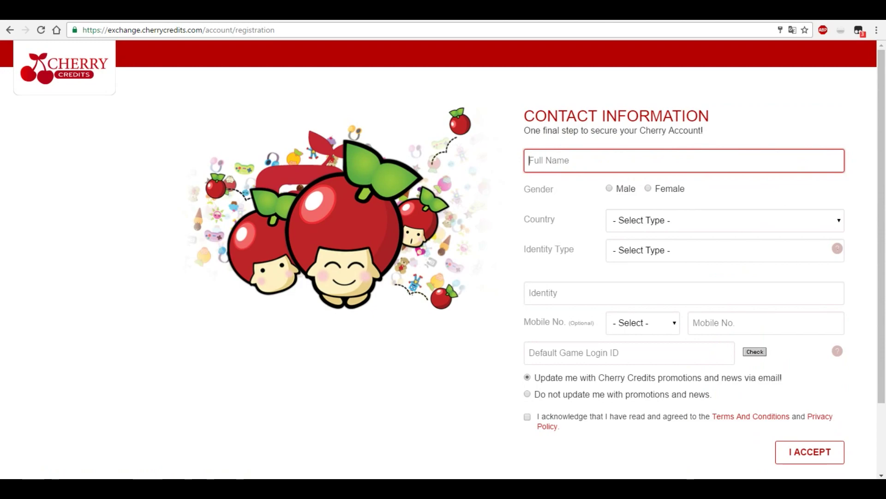
- Enter full name Test, set gender Male, and choose Thailand as the country
{"action": "type", "text": "Test"}
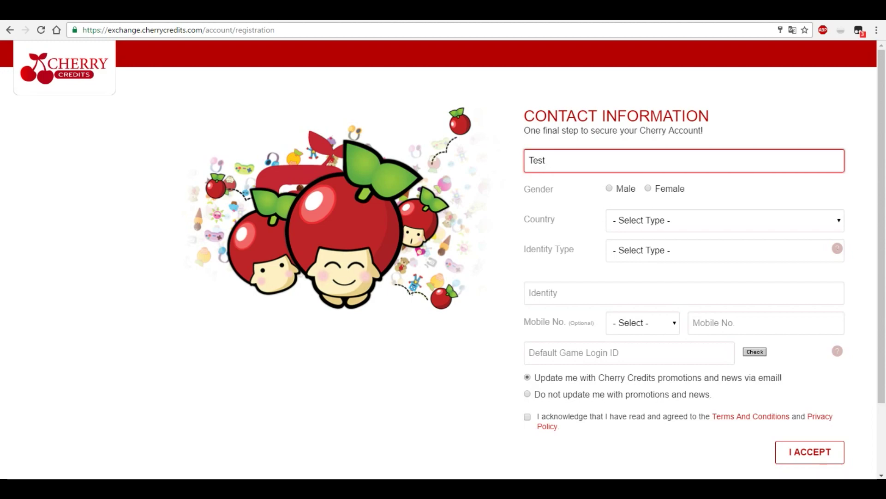
{"action": "left_click", "coordinate": [610, 188]}
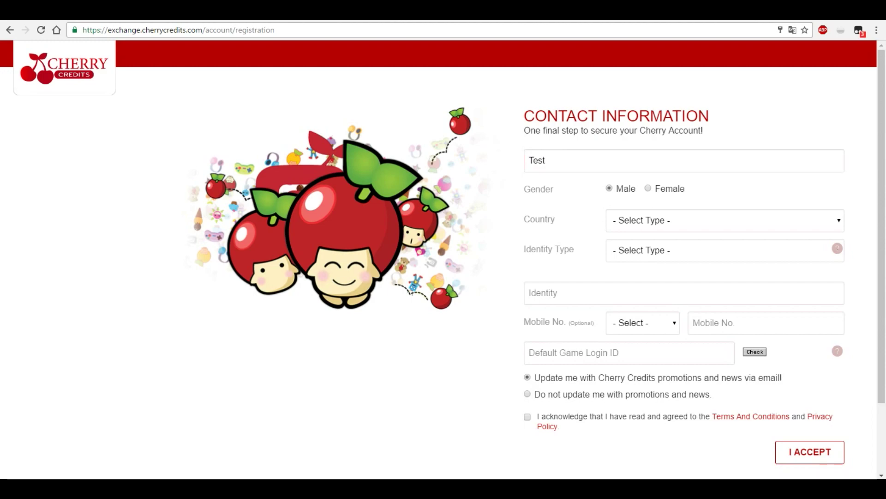
{"action": "left_click", "coordinate": [725, 220]}
{"action": "scroll", "coordinate": [720, 303], "scroll_direction": "down", "scroll_amount": 10}
{"action": "scroll", "coordinate": [720, 344], "scroll_direction": "down", "scroll_amount": 20}
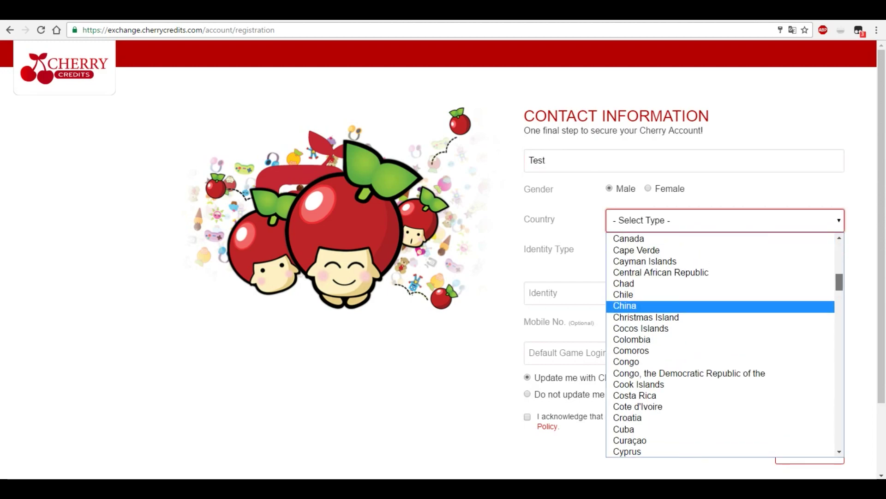
{"action": "scroll", "coordinate": [720, 344], "scroll_direction": "up", "scroll_amount": 1}
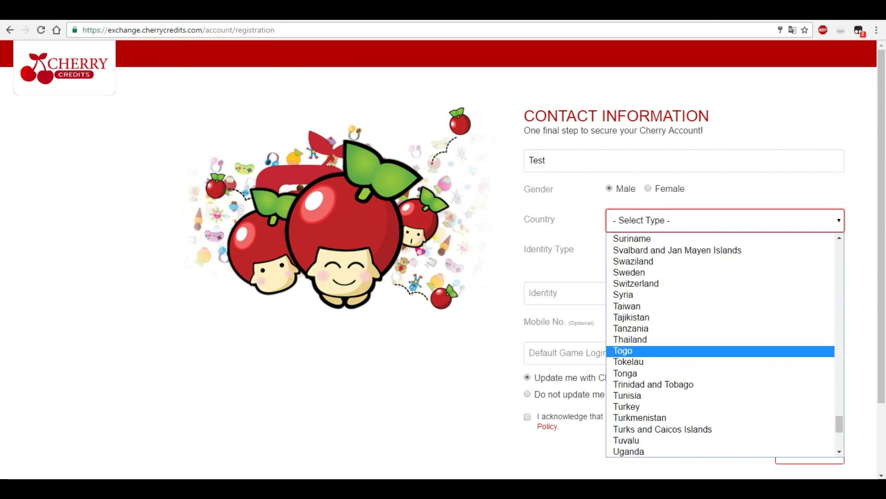
{"action": "left_click", "coordinate": [631, 339]}
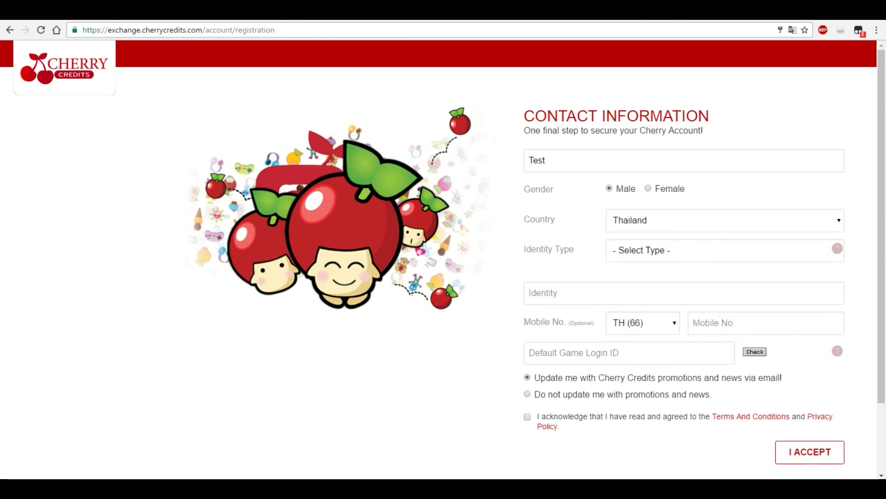
- Choose Student Pass as the identity type and enter the identity number
{"action": "left_click", "coordinate": [720, 250]}
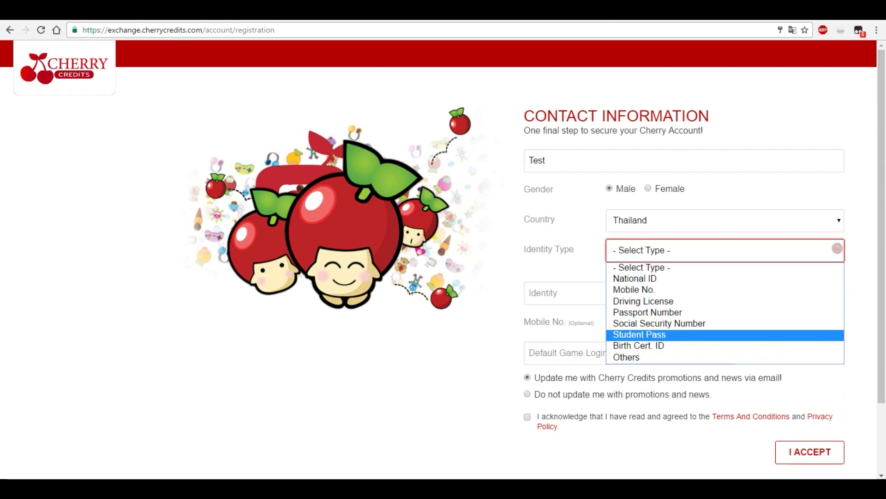
{"action": "left_click", "coordinate": [639, 334]}
{"action": "left_click", "coordinate": [563, 293]}
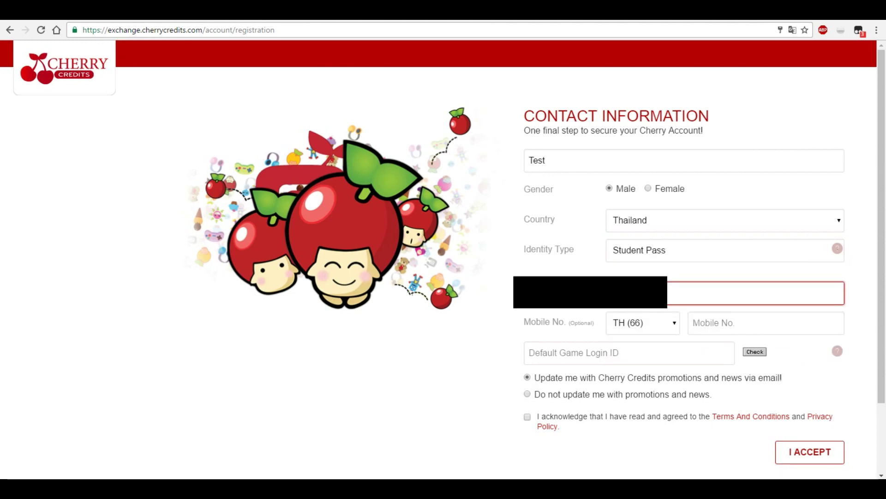
{"action": "key", "text": "Tab"}
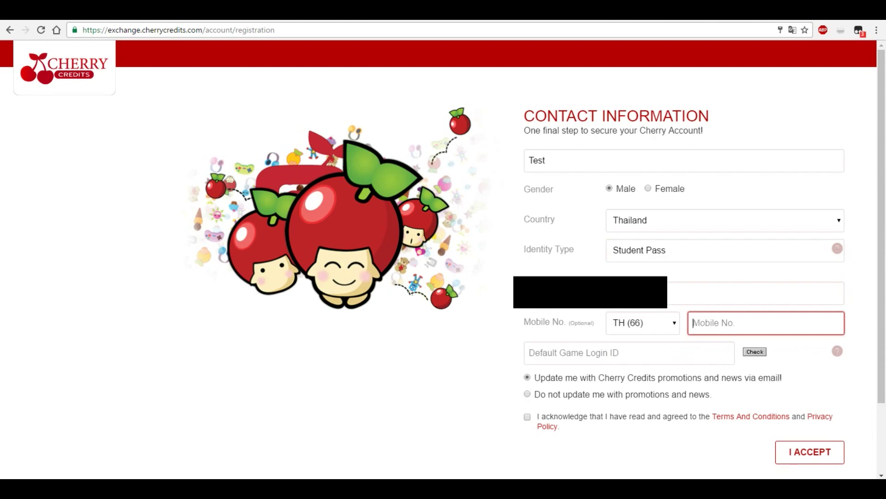
{"action": "scroll", "coordinate": [443, 264], "scroll_direction": "down", "scroll_amount": 1}
- Recheck the identity type list keeping Student Pass, then enter the mobile number
{"action": "left_click", "coordinate": [725, 194]}
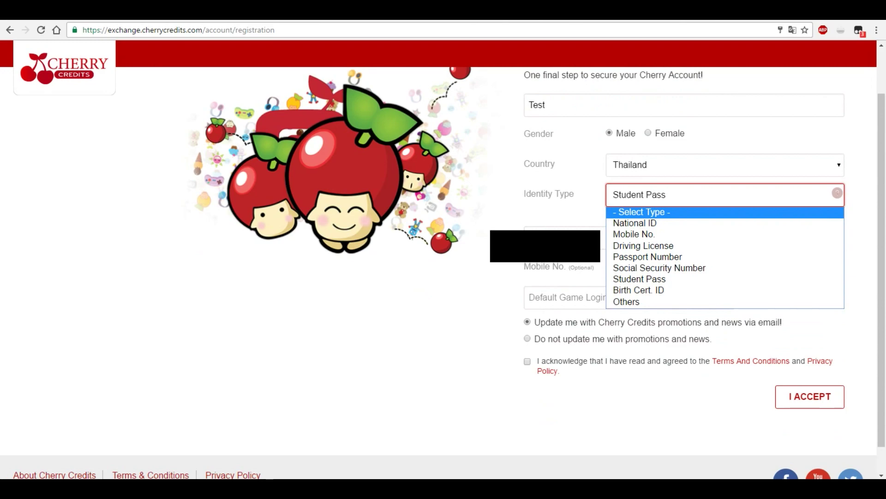
{"action": "key", "text": "Down"}
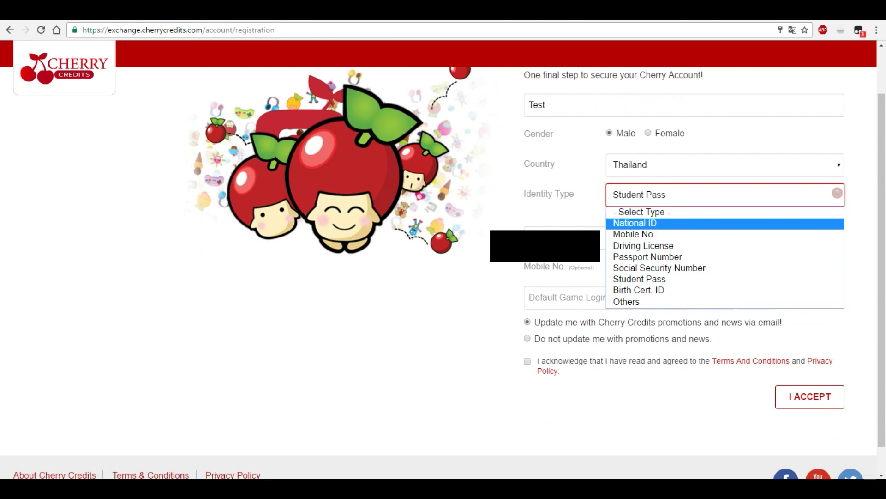
{"action": "key", "text": "Down"}
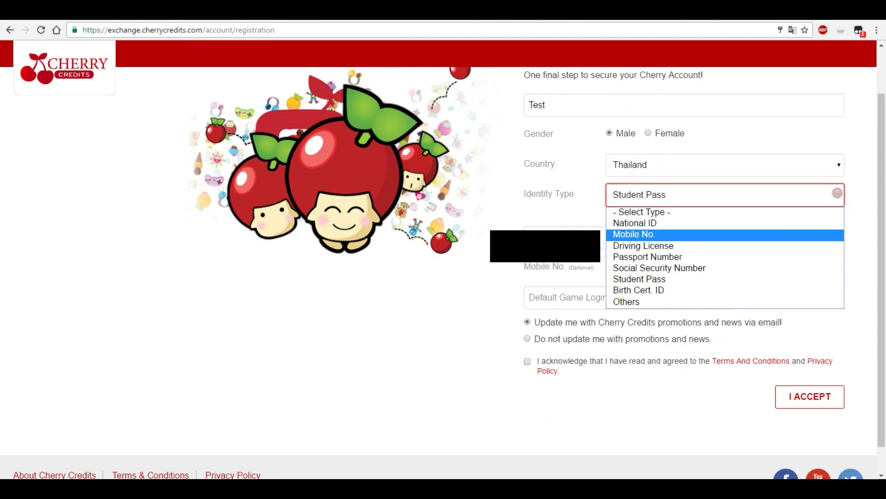
{"action": "key", "text": "Down"}
{"action": "key", "text": "Down"}
{"action": "key", "text": "Up"}
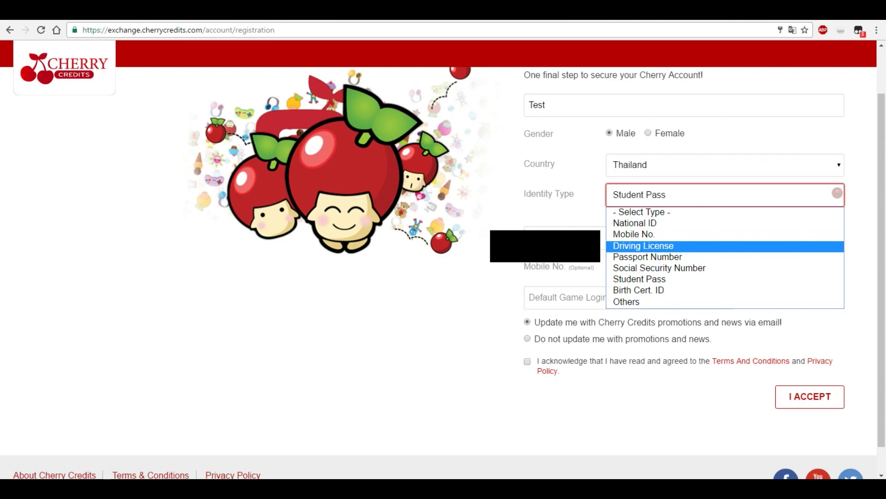
{"action": "key", "text": "Down"}
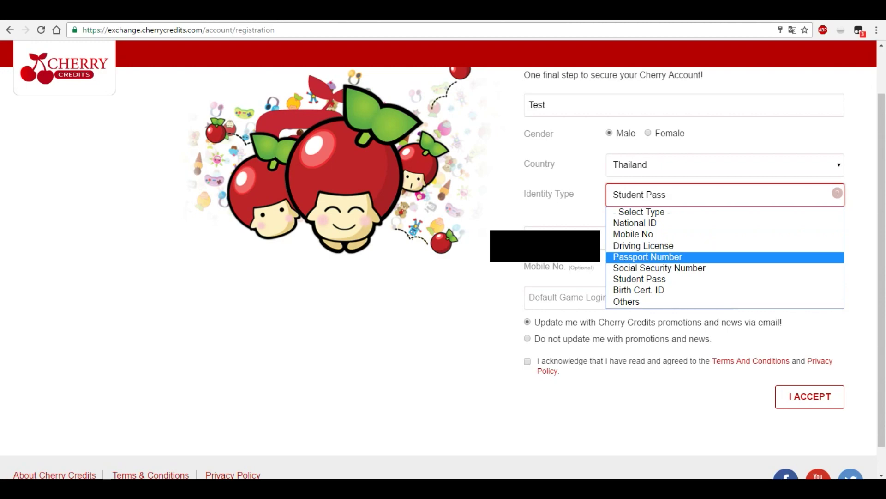
{"action": "key", "text": "Down"}
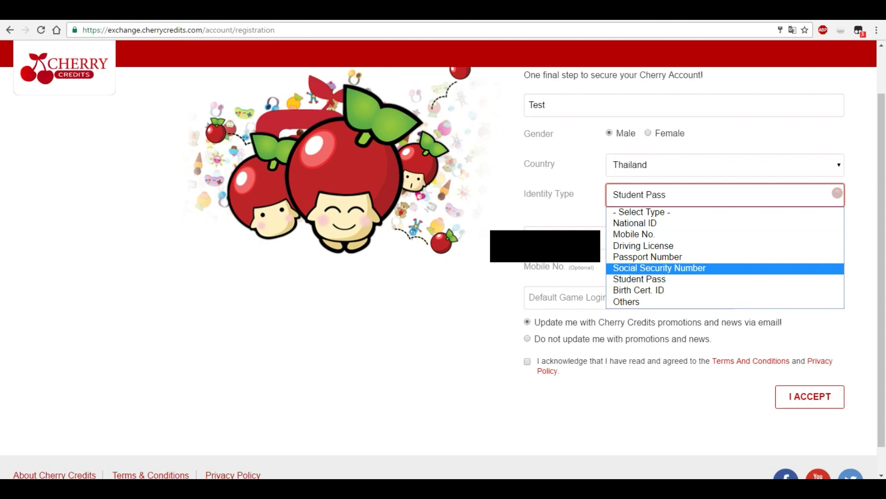
{"action": "key", "text": "Down"}
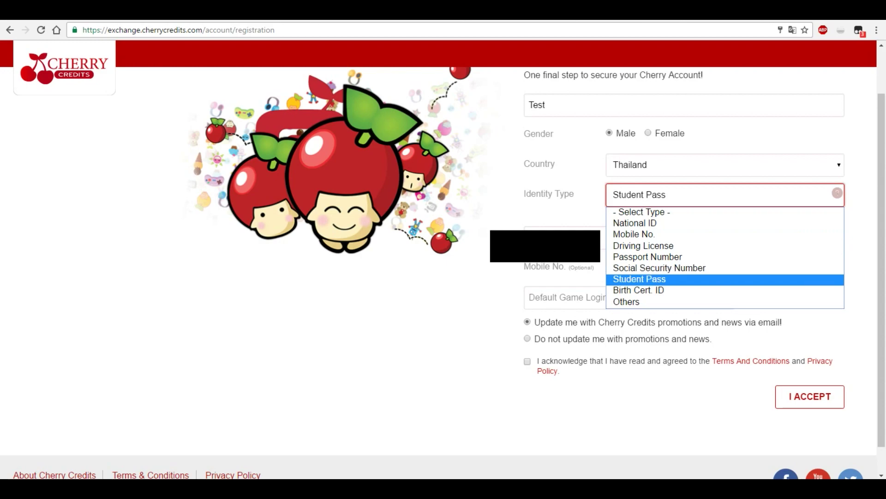
{"action": "key", "text": "Down"}
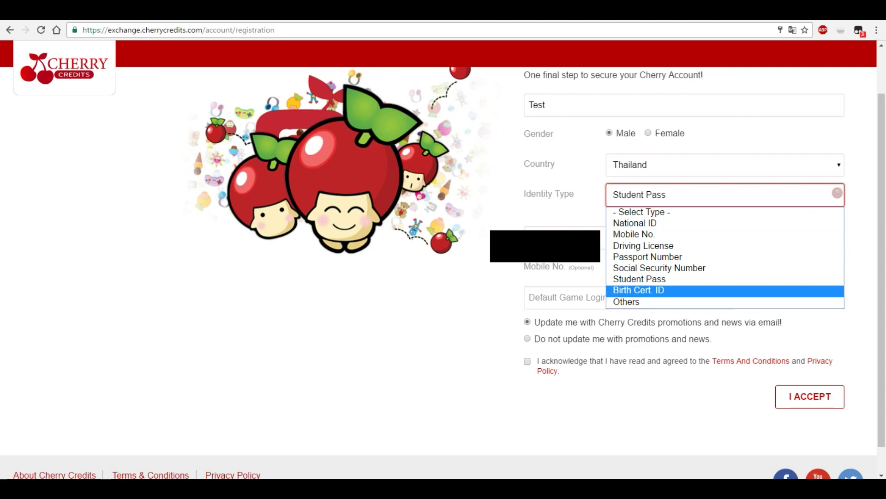
{"action": "key", "text": "Down"}
{"action": "key", "text": "Escape"}
{"action": "left_click", "coordinate": [748, 267]}
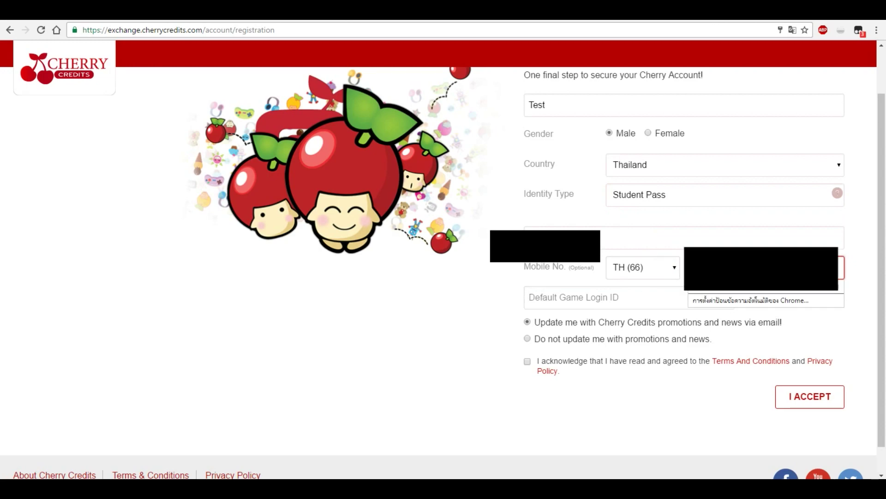
{"action": "left_click", "coordinate": [577, 298]}
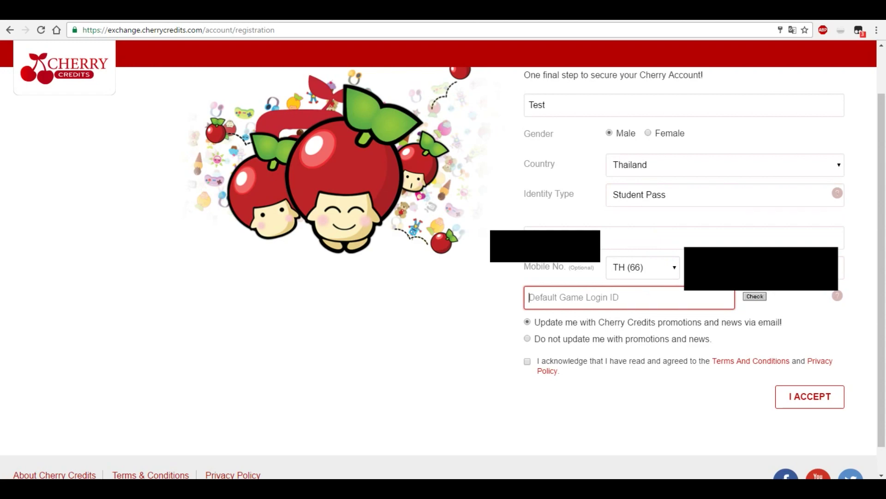
- Enter the default game login ID, opt out of promotional news, agree to terms, and submit
{"action": "type", "text": "Ta"}
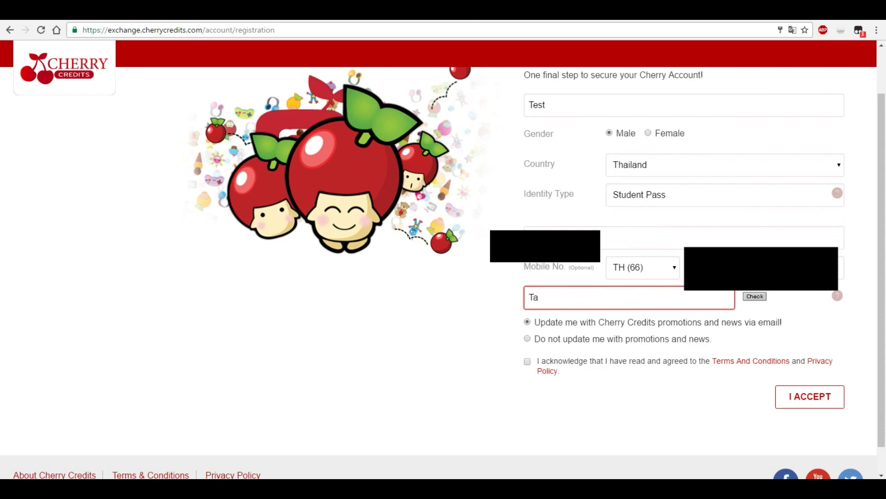
{"action": "type", "text": "ryuji"}
{"action": "key", "text": "ctrl+a"}
{"action": "key", "text": "BackSpace"}
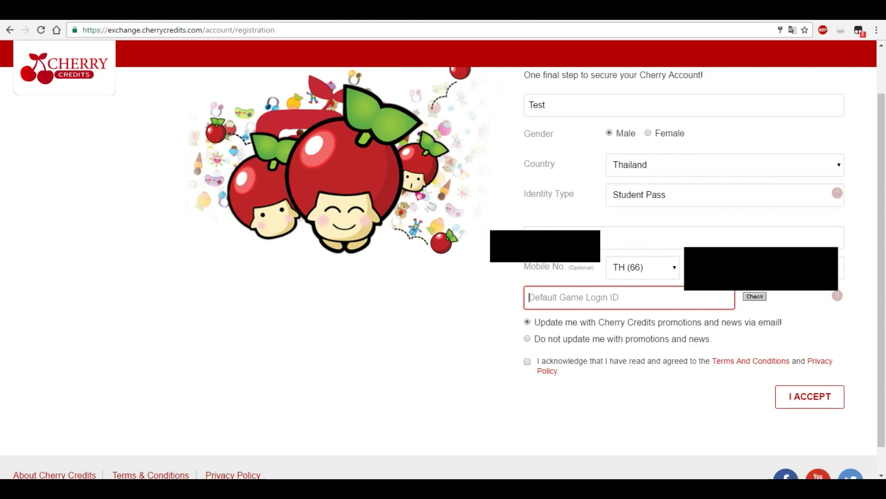
{"action": "type", "text": "TaryujiTest"}
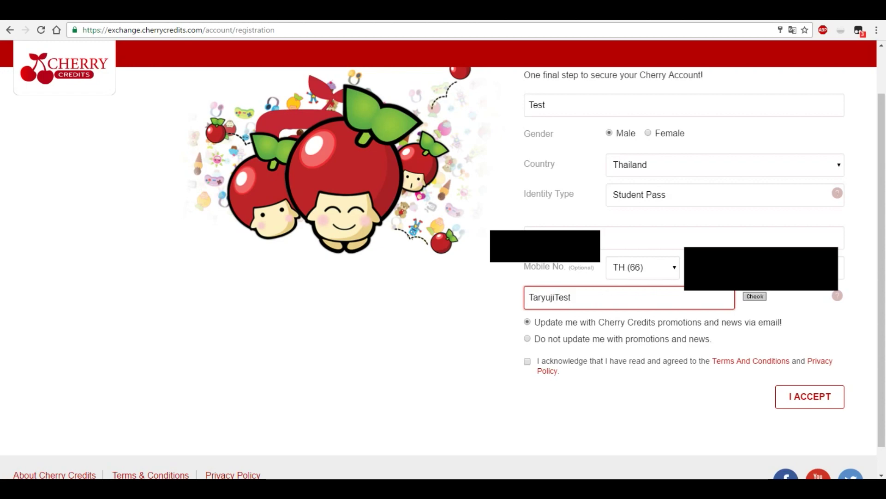
{"action": "left_click", "coordinate": [527, 339]}
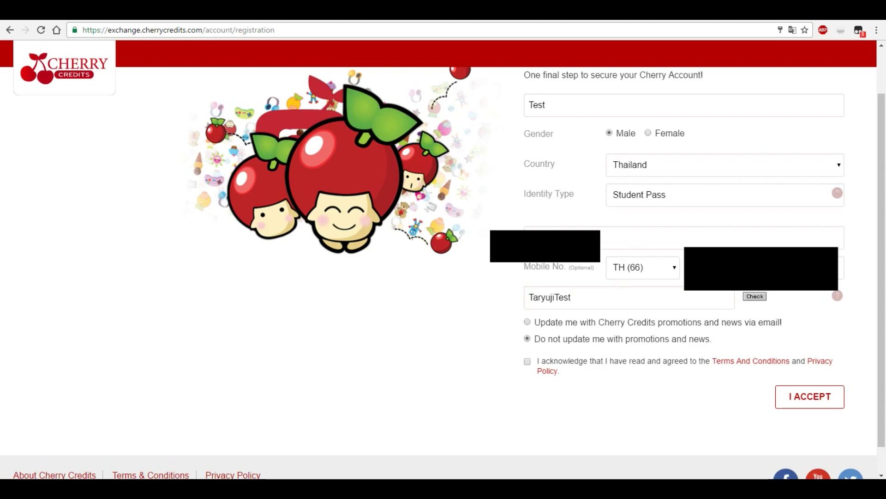
{"action": "left_click", "coordinate": [528, 361]}
{"action": "left_click", "coordinate": [811, 397]}
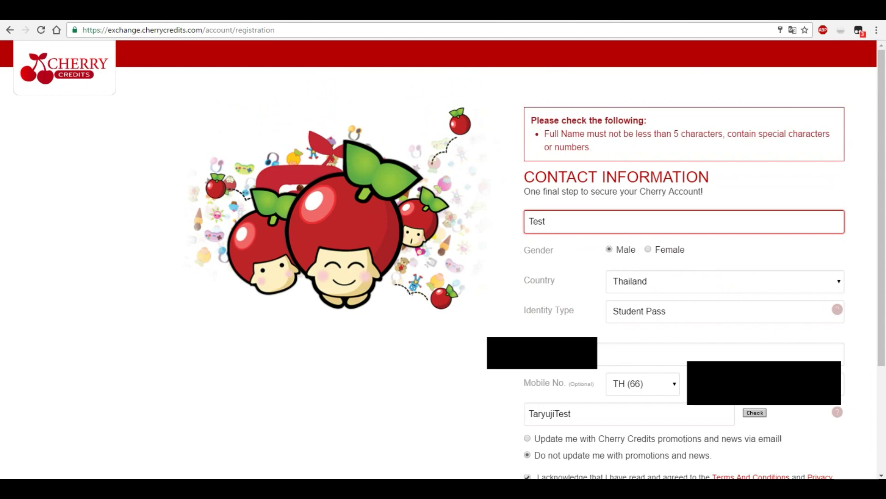
- Replace the too-short Full Name with the copied login ID and resubmit the registration
{"action": "double_click", "coordinate": [549, 414]}
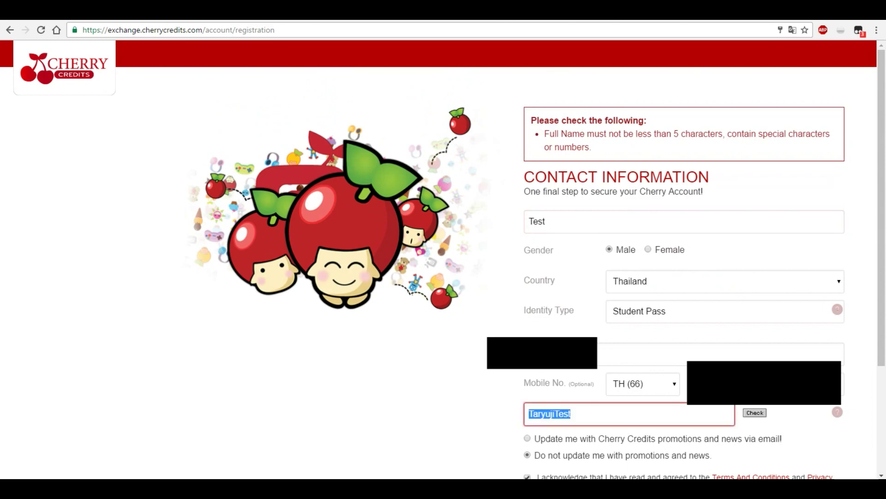
{"action": "key", "text": "ctrl+c"}
{"action": "left_click", "coordinate": [683, 221]}
{"action": "key", "text": "ctrl+a"}
{"action": "key", "text": "ctrl+v"}
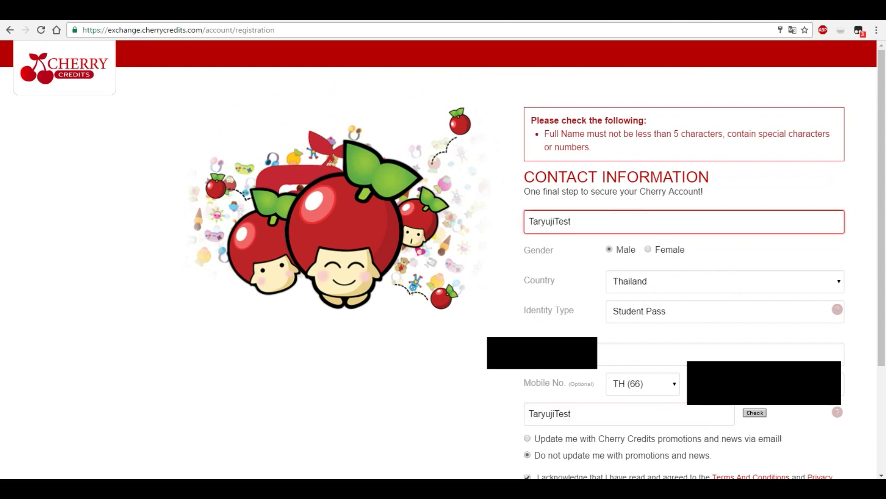
{"action": "scroll", "coordinate": [537, 265], "scroll_direction": "down", "scroll_amount": 5}
{"action": "key", "text": "Return"}
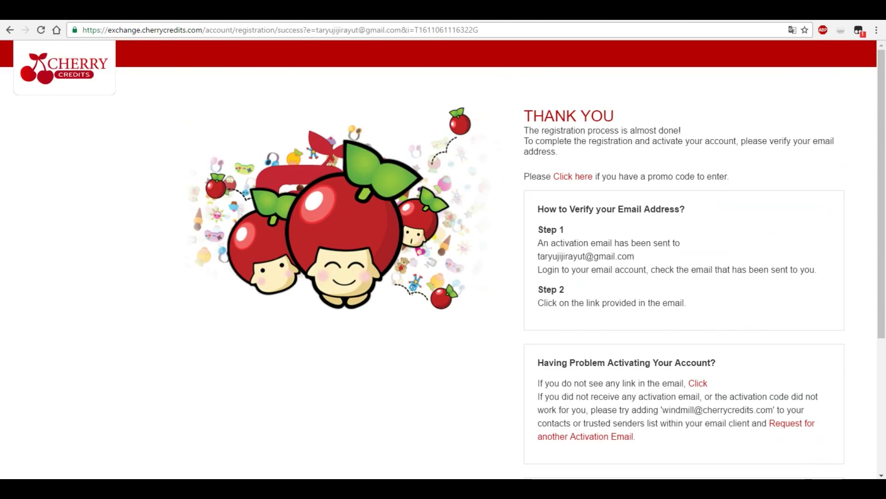
- Review the Thank You page's Step 2 note, then follow the link in the Cherry Exchange activation email
{"action": "scroll", "coordinate": [443, 259], "scroll_direction": "down", "scroll_amount": 1}
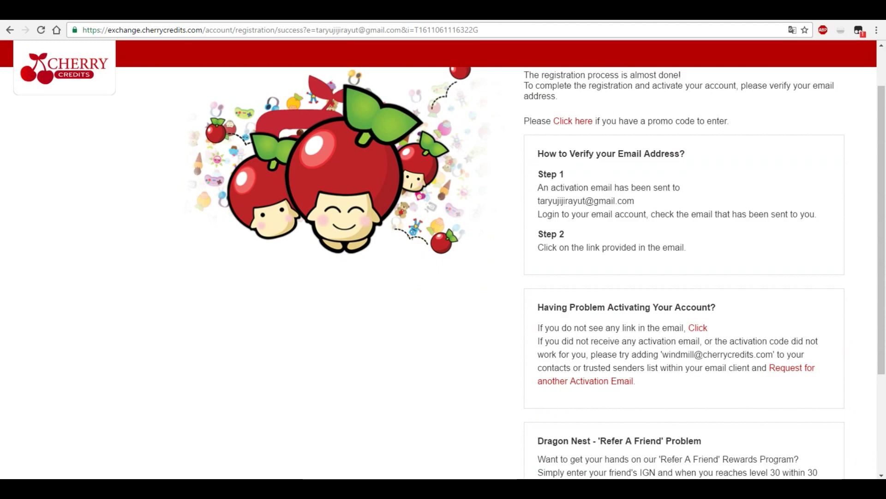
{"action": "left_click_drag", "start_coordinate": [588, 154], "coordinate": [616, 153]}
{"action": "left_click_drag", "start_coordinate": [570, 188], "coordinate": [600, 201]}
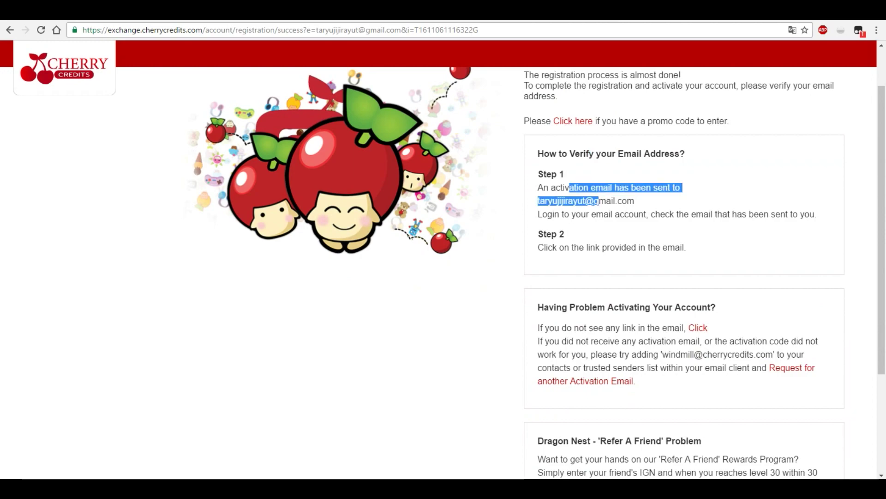
{"action": "left_click", "coordinate": [600, 201]}
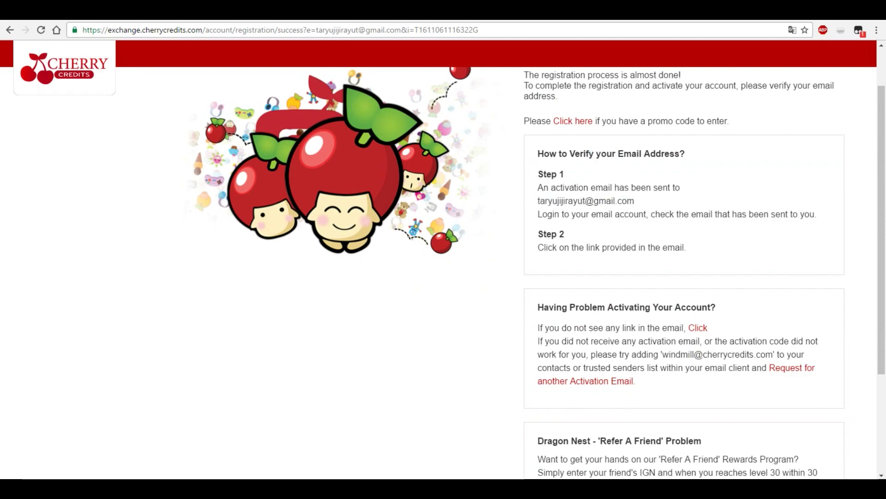
{"action": "left_click_drag", "start_coordinate": [600, 248], "coordinate": [657, 248]}
{"action": "left_click", "coordinate": [657, 247]}
{"action": "scroll", "coordinate": [443, 273], "scroll_direction": "down", "scroll_amount": 3}
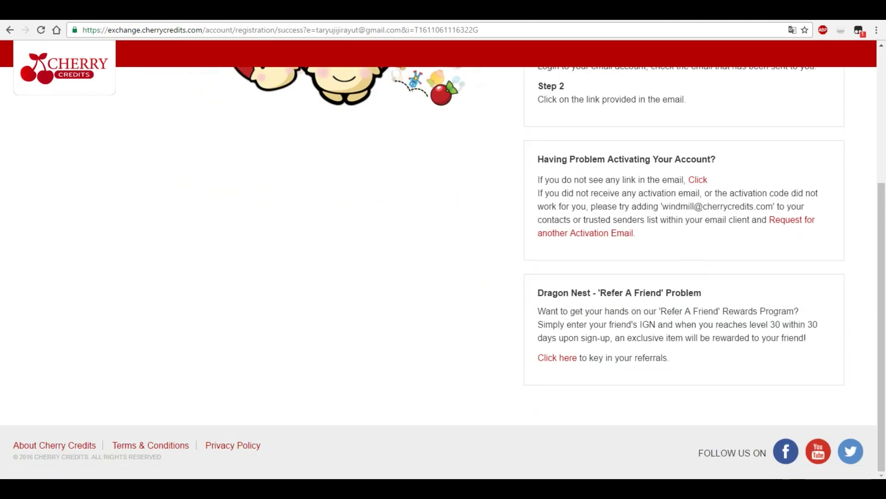
{"action": "scroll", "coordinate": [443, 272], "scroll_direction": "up", "scroll_amount": 1}
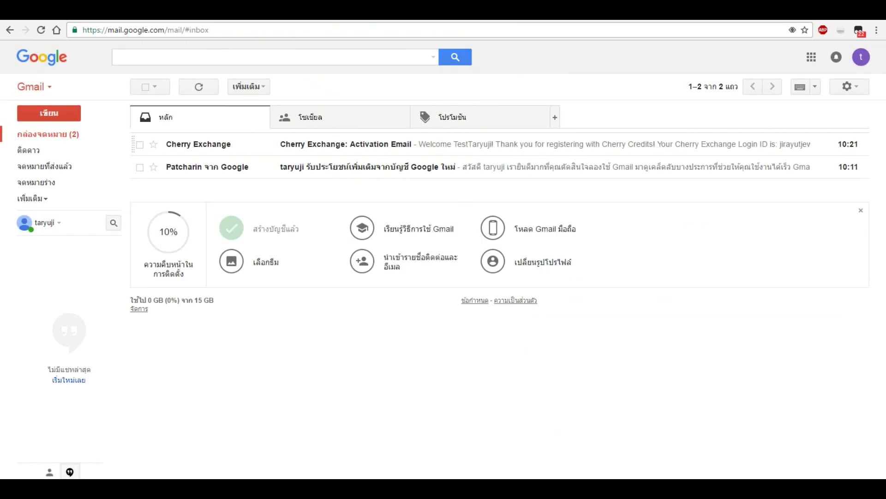
{"action": "left_click", "coordinate": [322, 144]}
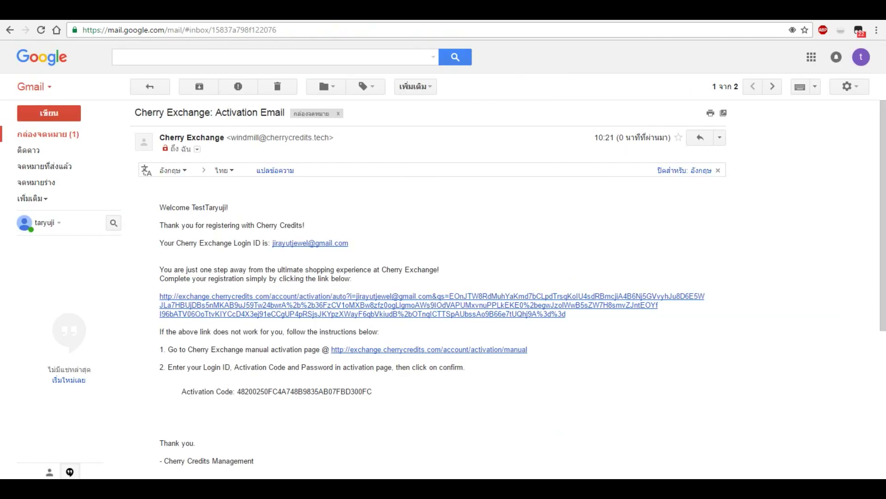
{"action": "left_click", "coordinate": [323, 304]}
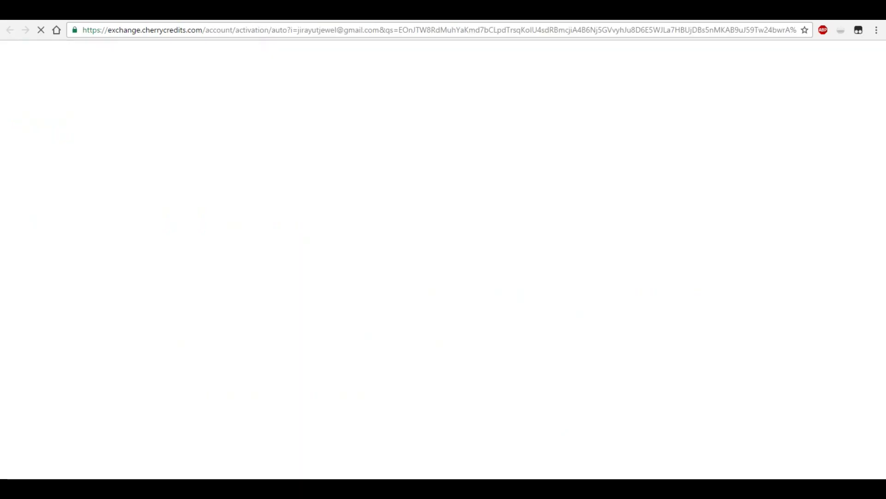
- Pass the reCAPTCHA by selecting the six road-sign and sign-post tiles and verifying
{"action": "left_click", "coordinate": [543, 169]}
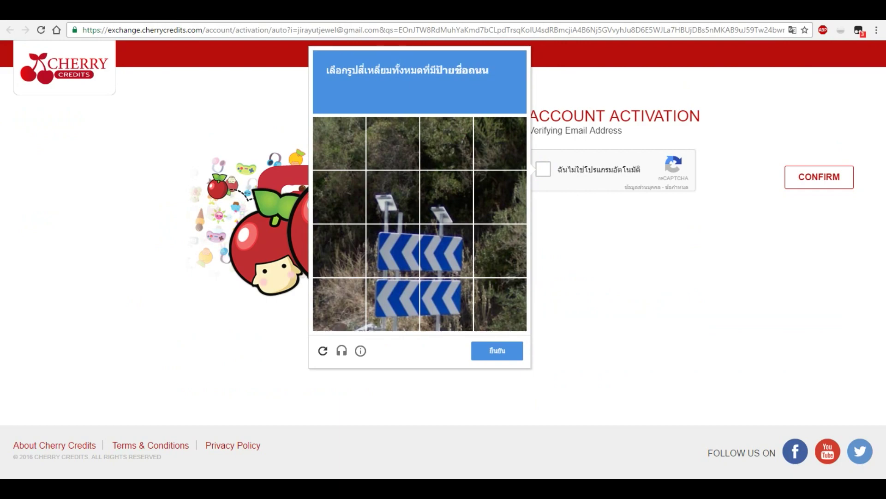
{"action": "left_click", "coordinate": [392, 251]}
{"action": "left_click", "coordinate": [446, 251]}
{"action": "left_click", "coordinate": [446, 304]}
{"action": "left_click", "coordinate": [392, 304]}
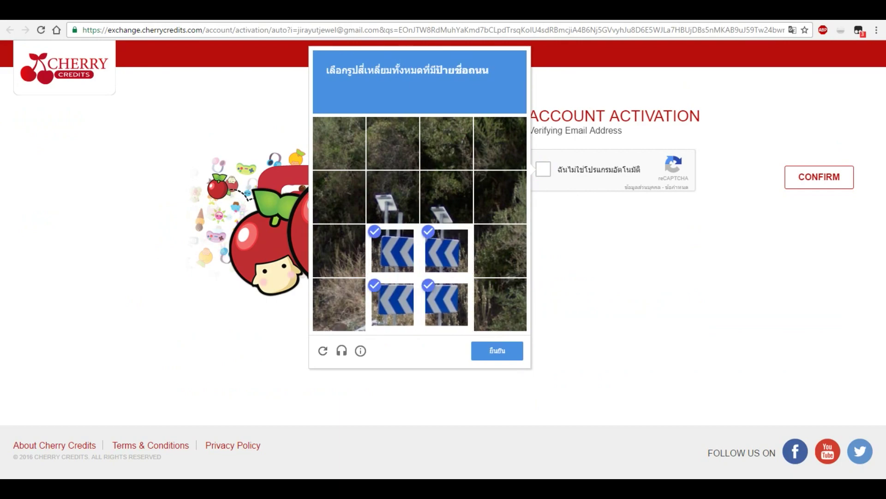
{"action": "left_click", "coordinate": [392, 196]}
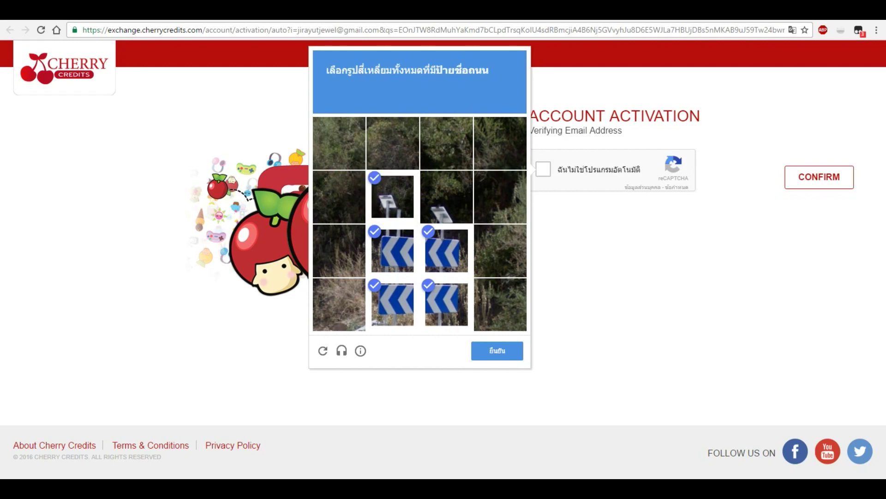
{"action": "left_click", "coordinate": [446, 196]}
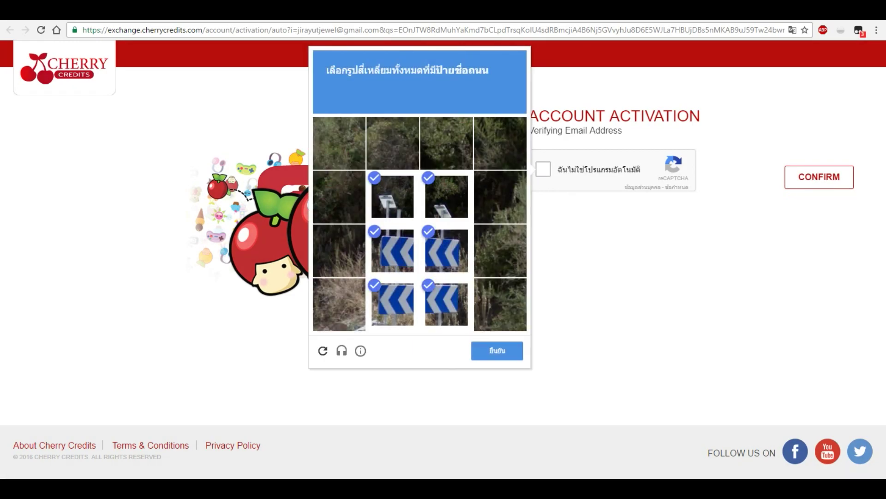
{"action": "left_click", "coordinate": [498, 351]}
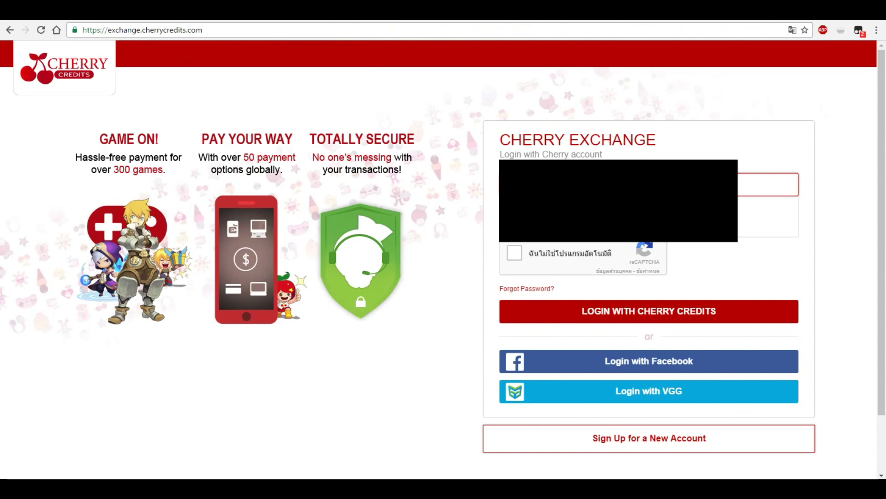
- Enter the account password and clear the first reCAPTCHA round by picking the five tree tiles
{"action": "left_click", "coordinate": [648, 214]}
{"action": "type", "text": "•••••••••"}
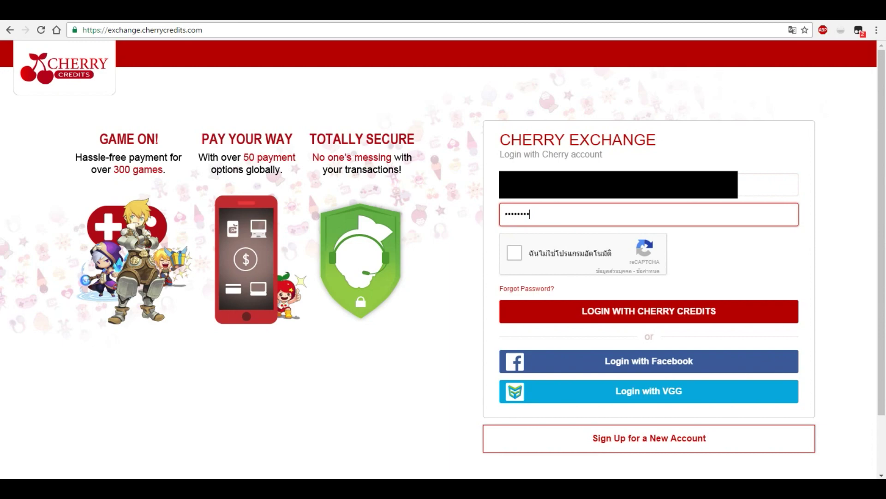
{"action": "left_click", "coordinate": [515, 253]}
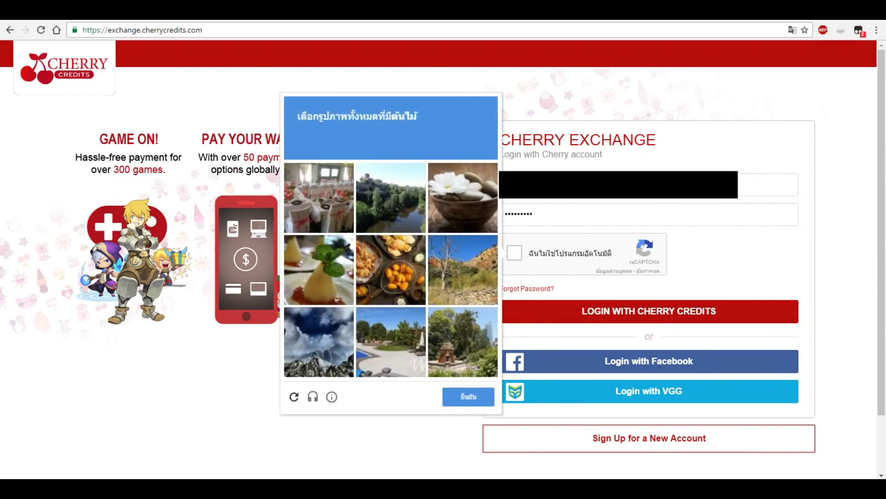
{"action": "left_click", "coordinate": [391, 198]}
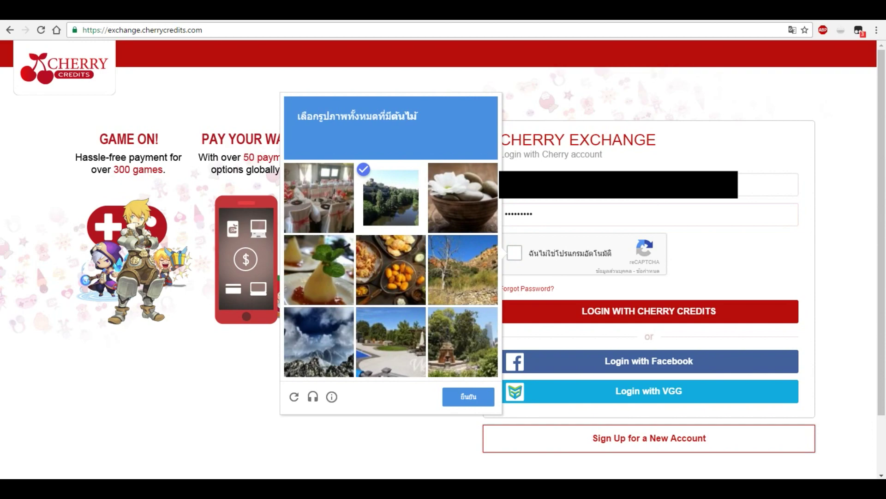
{"action": "left_click", "coordinate": [319, 270]}
{"action": "left_click", "coordinate": [391, 342]}
{"action": "left_click", "coordinate": [463, 342]}
{"action": "left_click", "coordinate": [463, 269]}
{"action": "left_click", "coordinate": [468, 396]}
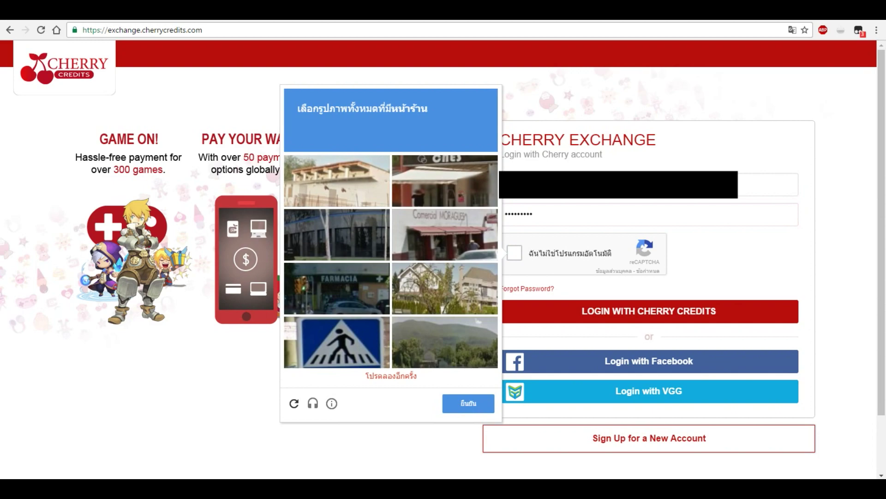
- Select the three shopfront tiles to finish the check, then log in with Cherry Credits
{"action": "left_click", "coordinate": [445, 189]}
{"action": "left_click", "coordinate": [445, 242]}
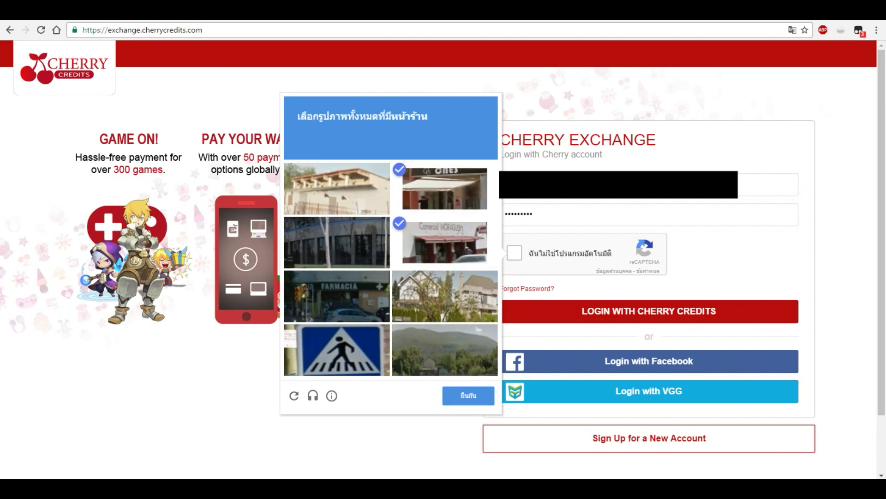
{"action": "left_click", "coordinate": [337, 295]}
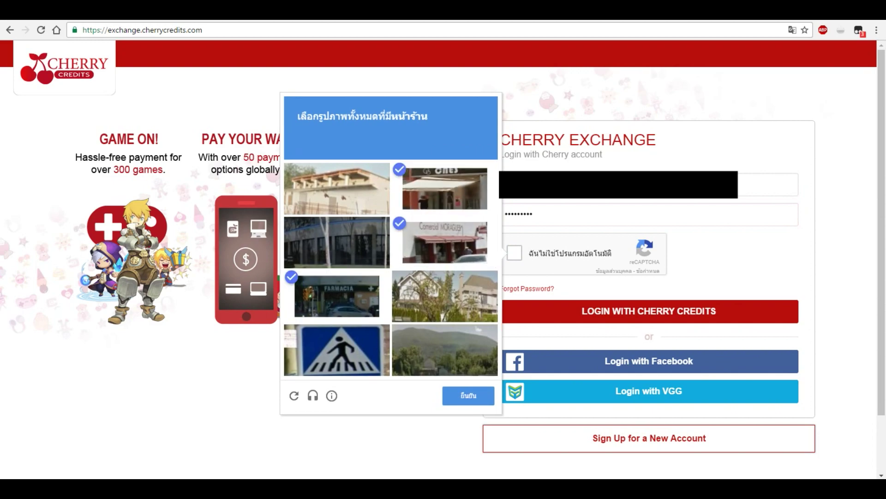
{"action": "left_click", "coordinate": [469, 396]}
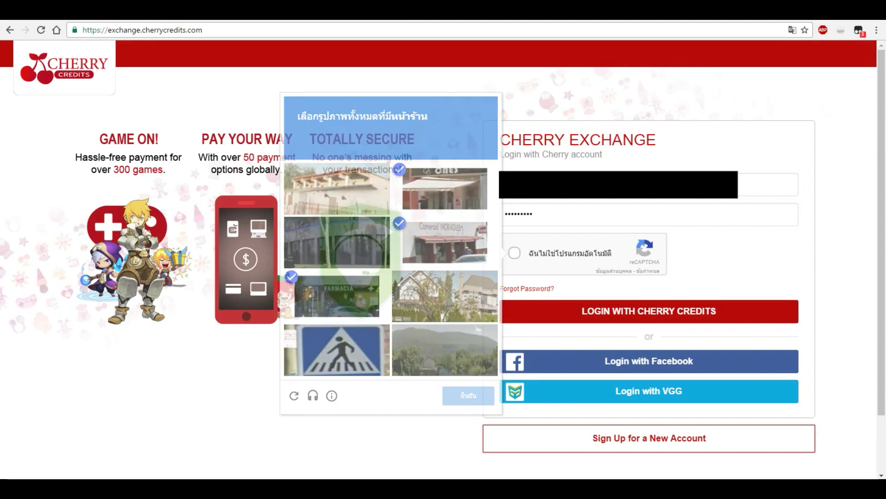
{"action": "left_click", "coordinate": [648, 311]}
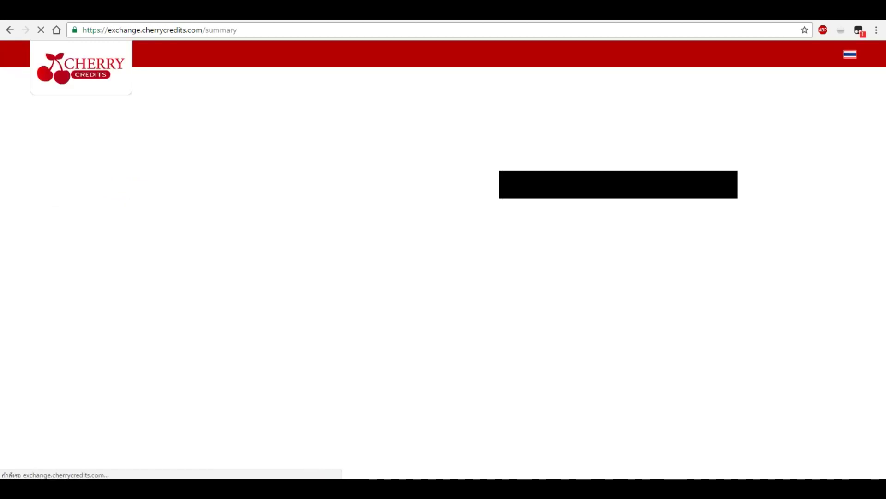
- Review the account summary, then go to the Shop page of featured and top-grossing games
{"action": "scroll", "coordinate": [515, 265], "scroll_direction": "down", "scroll_amount": 2}
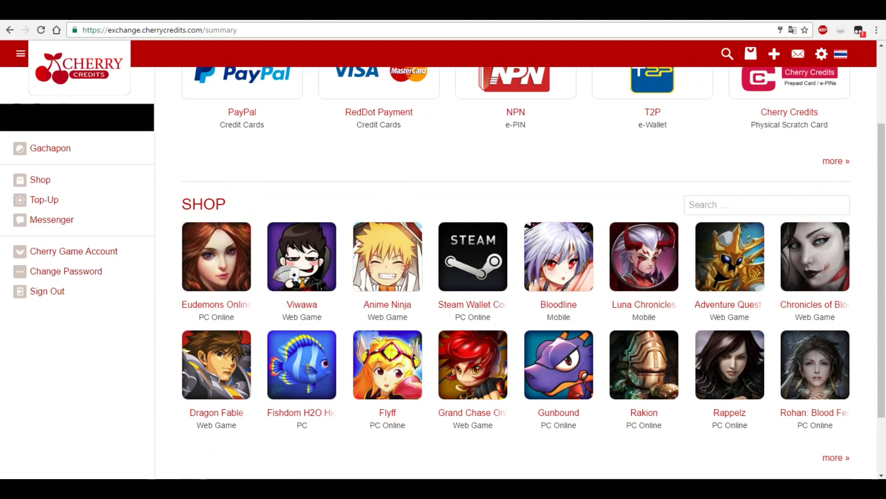
{"action": "scroll", "coordinate": [516, 265], "scroll_direction": "up", "scroll_amount": 1}
{"action": "scroll", "coordinate": [516, 265], "scroll_direction": "up", "scroll_amount": 1}
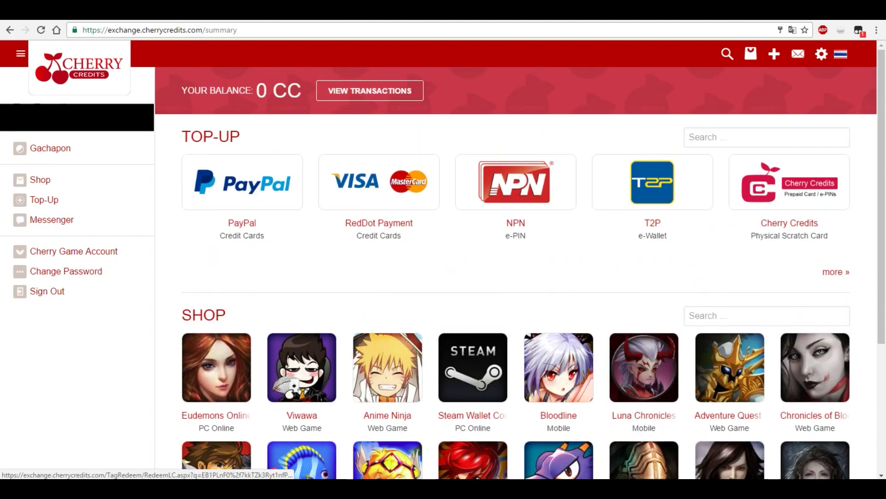
{"action": "scroll", "coordinate": [515, 264], "scroll_direction": "down", "scroll_amount": 4}
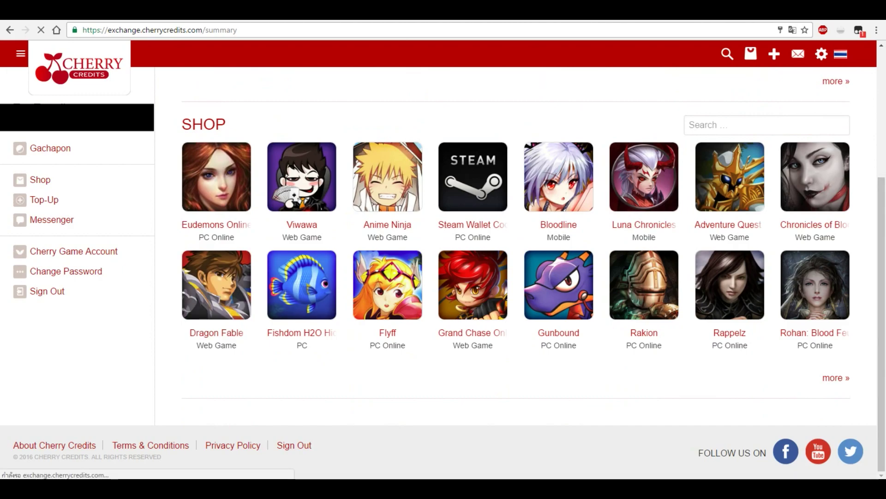
{"action": "scroll", "coordinate": [652, 185], "scroll_direction": "up", "scroll_amount": 4}
{"action": "left_click", "coordinate": [653, 181]}
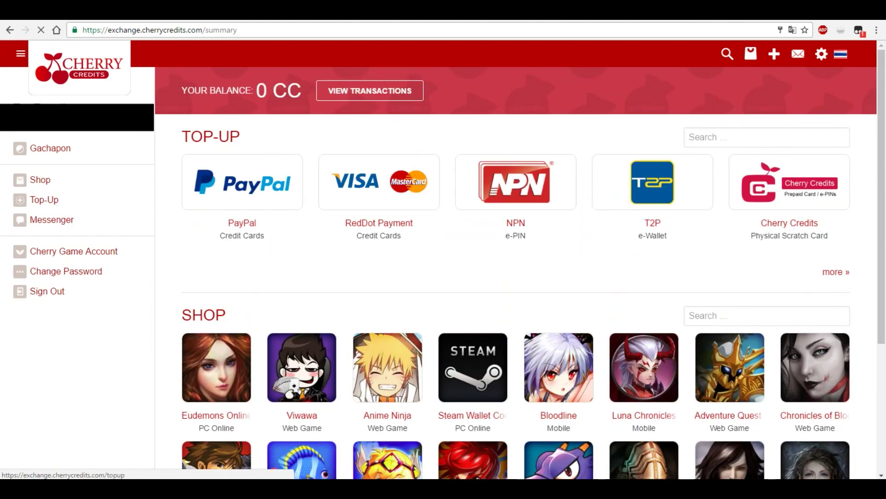
{"action": "left_click", "coordinate": [40, 179]}
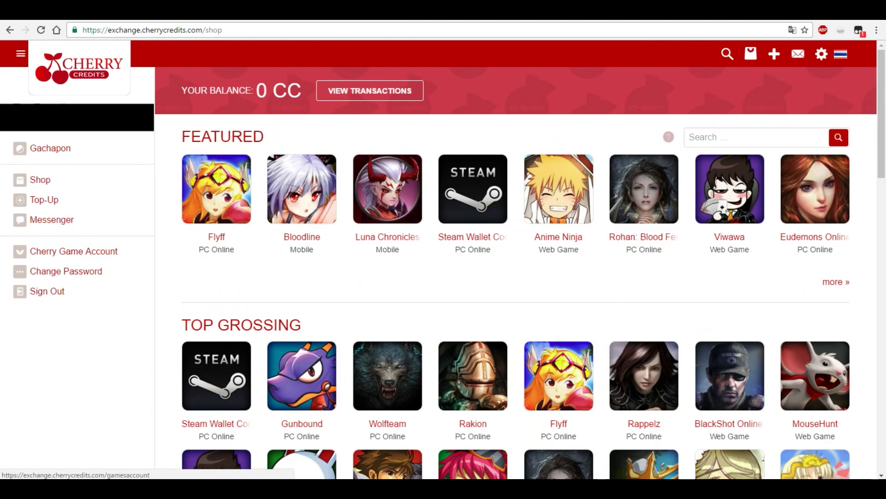
- Open the Cherry Game Account page and play Dragon Nest, closing the download tab afterward
{"action": "left_click", "coordinate": [73, 251]}
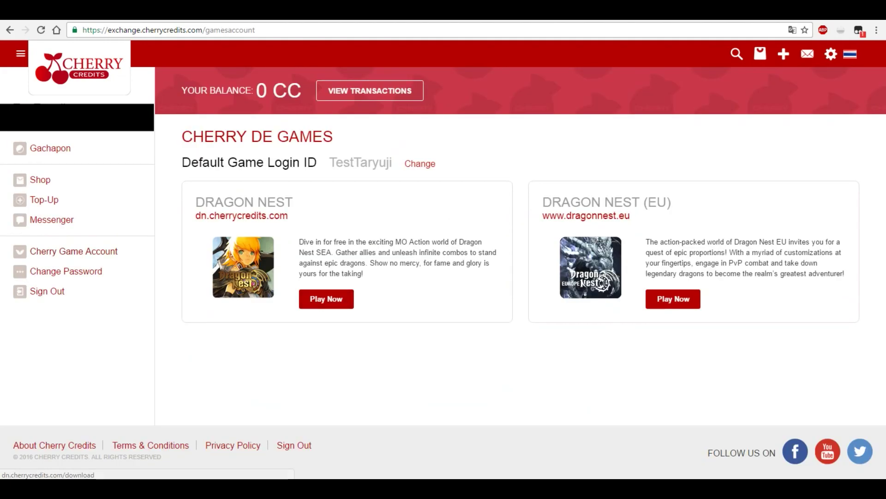
{"action": "left_click", "coordinate": [327, 299]}
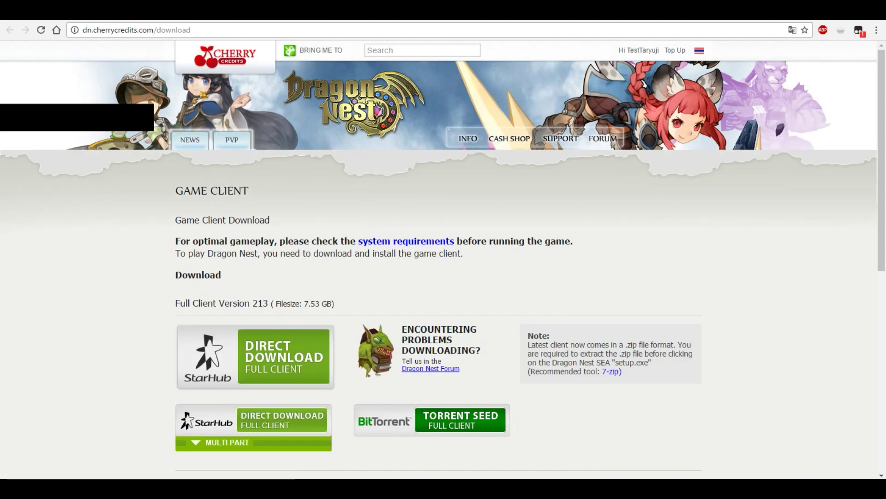
{"action": "key", "text": "ctrl+w"}
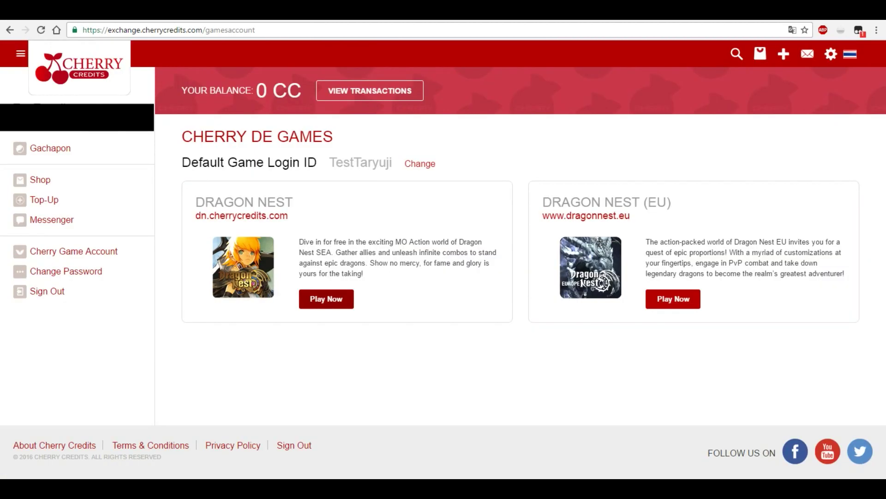